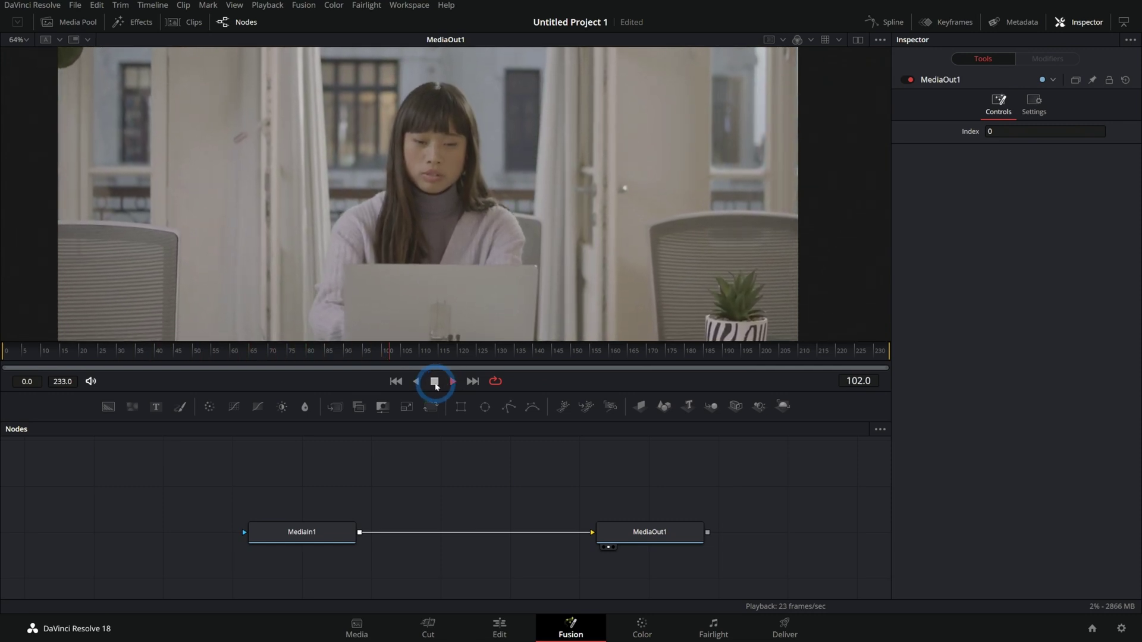
Stop playback, add a Merge node, and place it on the connection between MediaIn1 and MediaOut1.
left_click(434, 381)
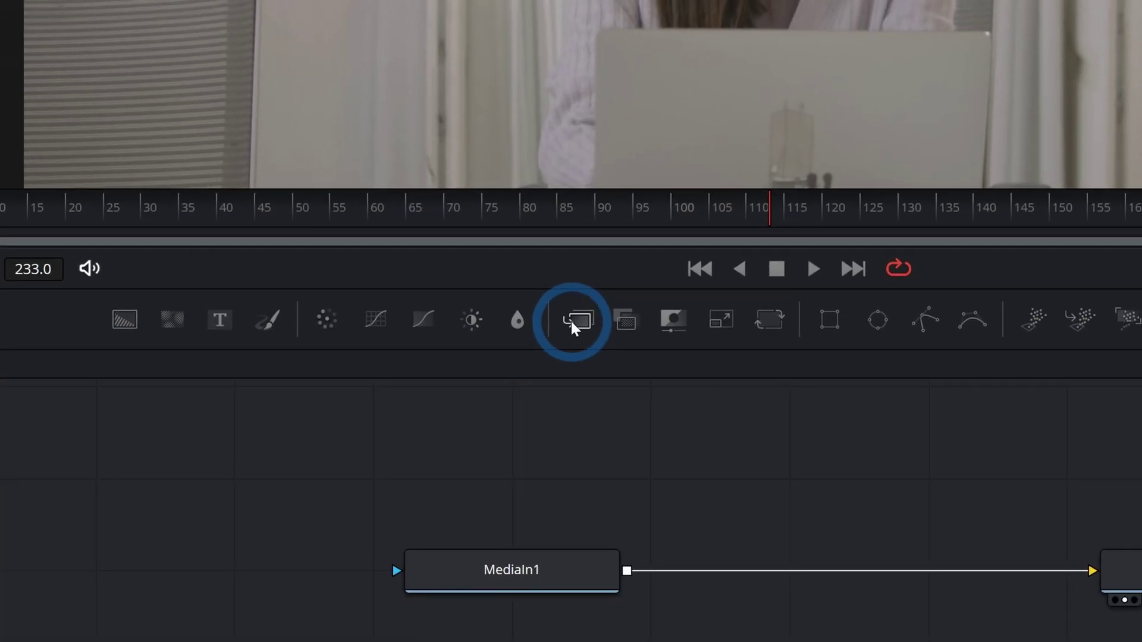
left_click_drag(571, 321, 793, 488)
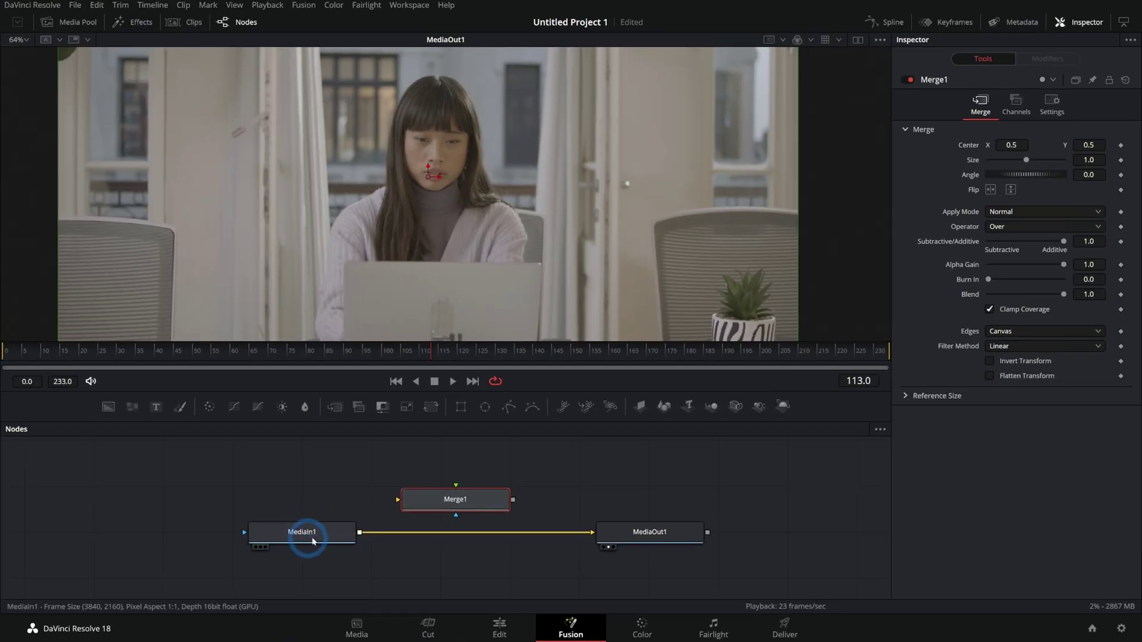
left_click_drag(297, 539, 214, 538)
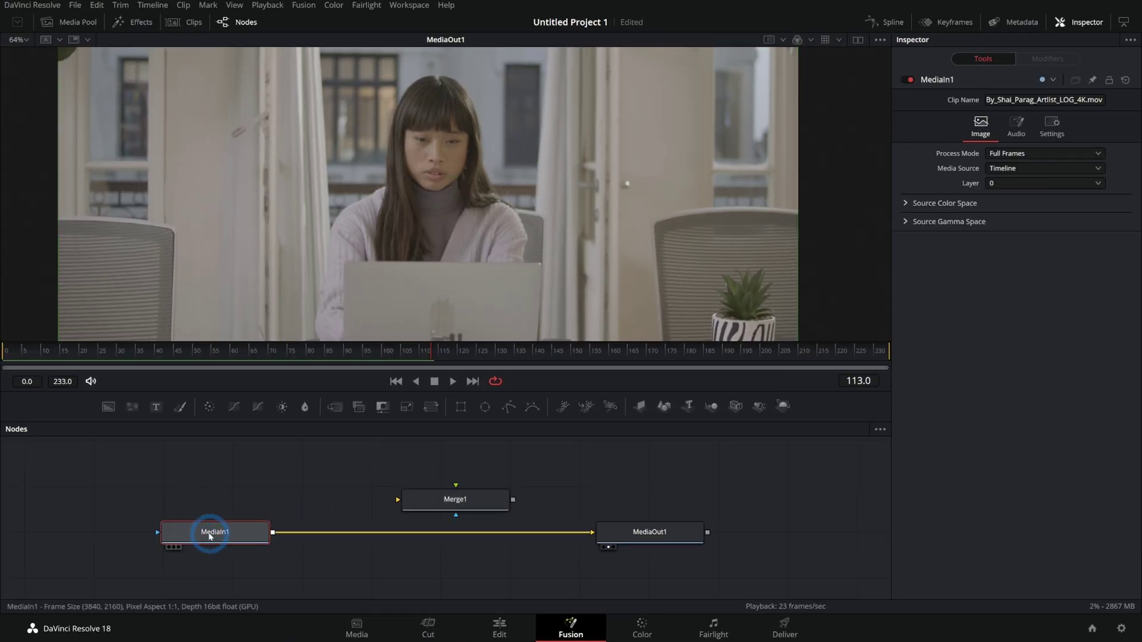
left_click(356, 145)
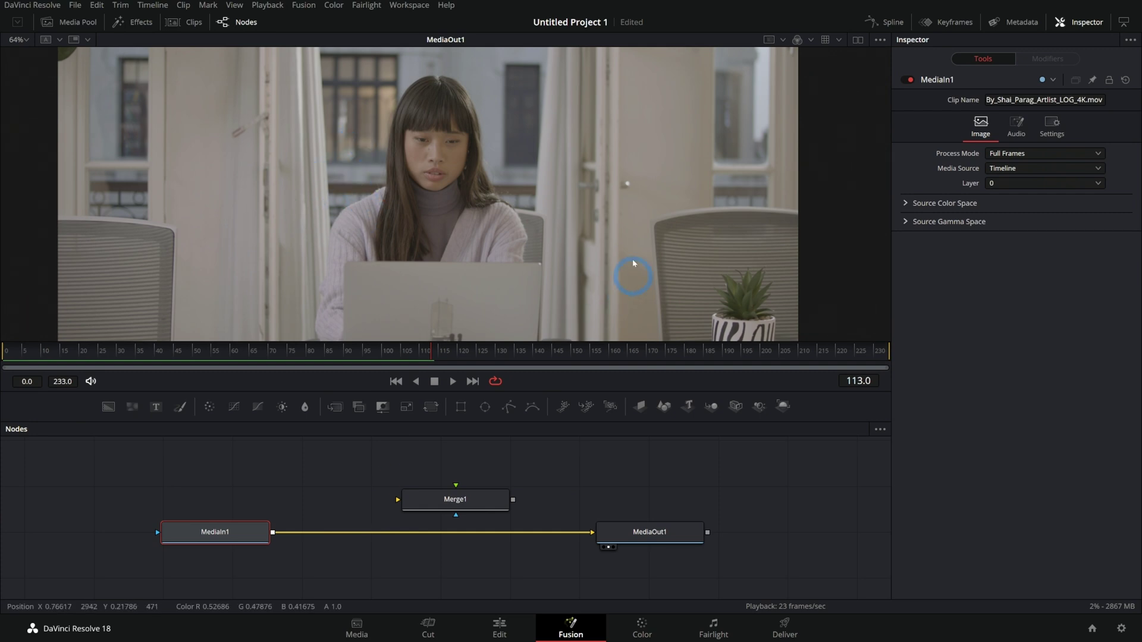
left_click(584, 531)
left_click_drag(272, 532, 606, 535)
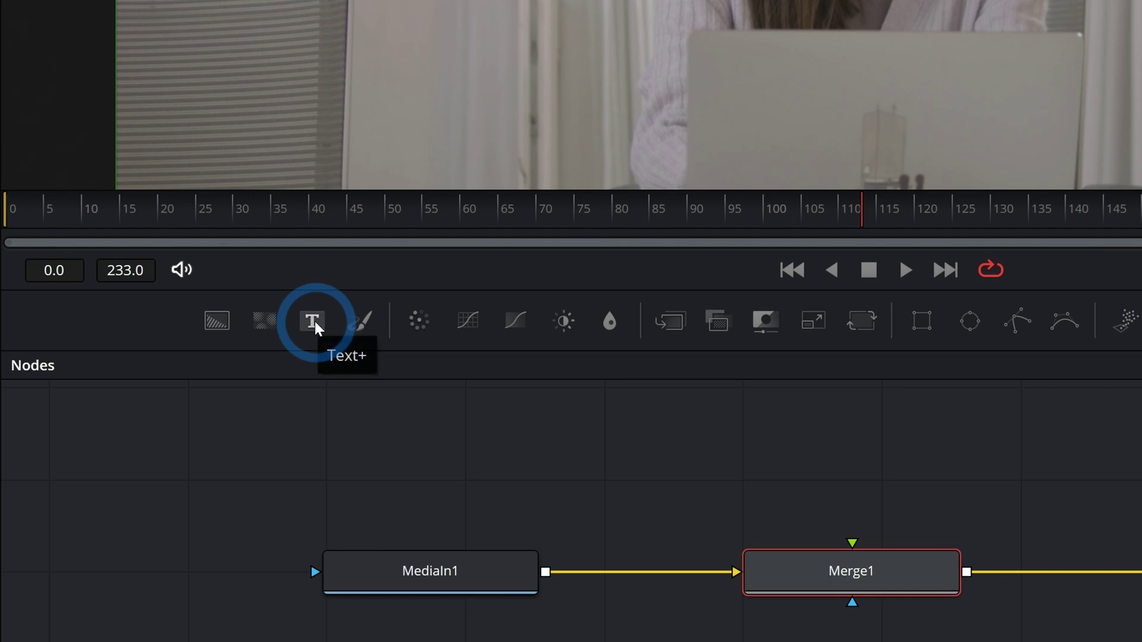
Add a Text+ node above Merge1, connect it to Merge1's foreground input, and enter the text "LAYER 2".
left_click_drag(315, 321, 851, 451)
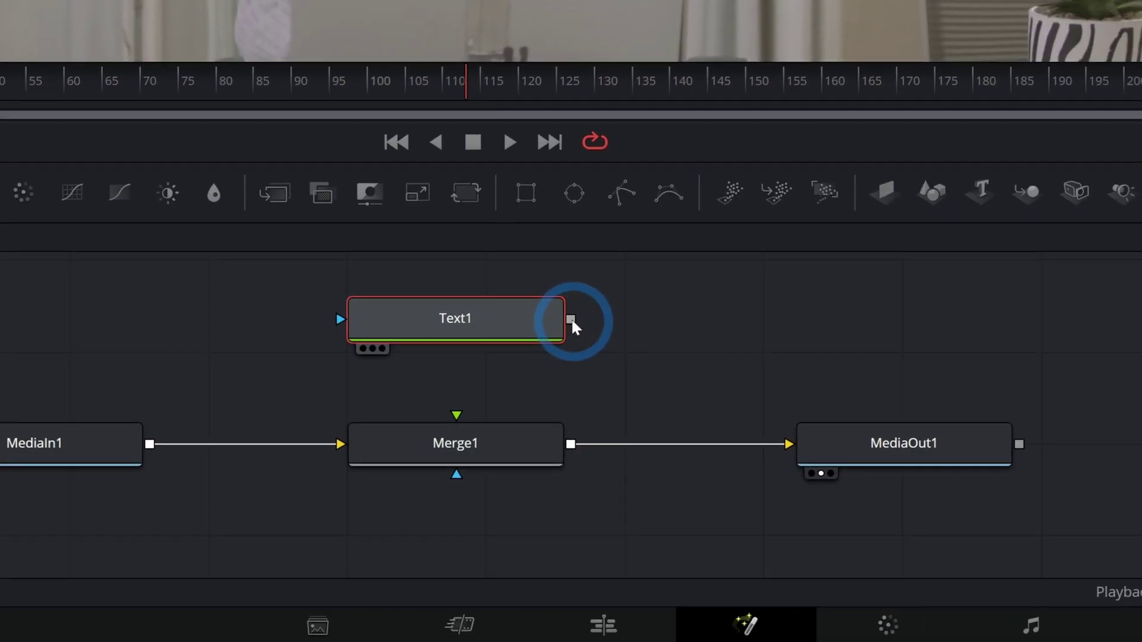
left_click_drag(571, 321, 454, 415)
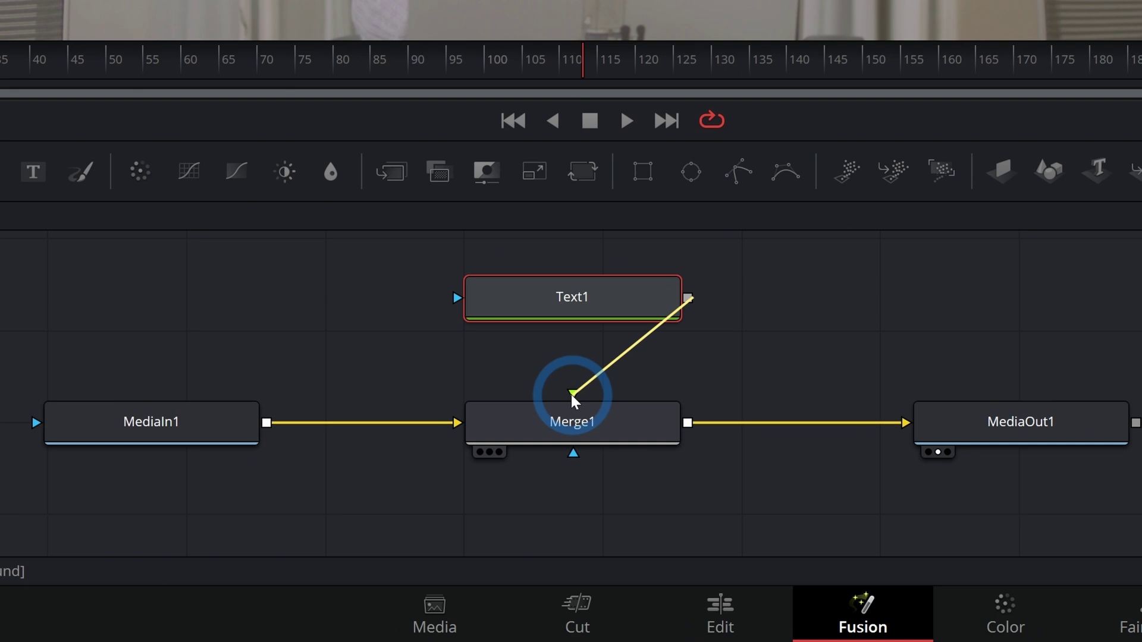
left_click_drag(571, 395, 571, 394)
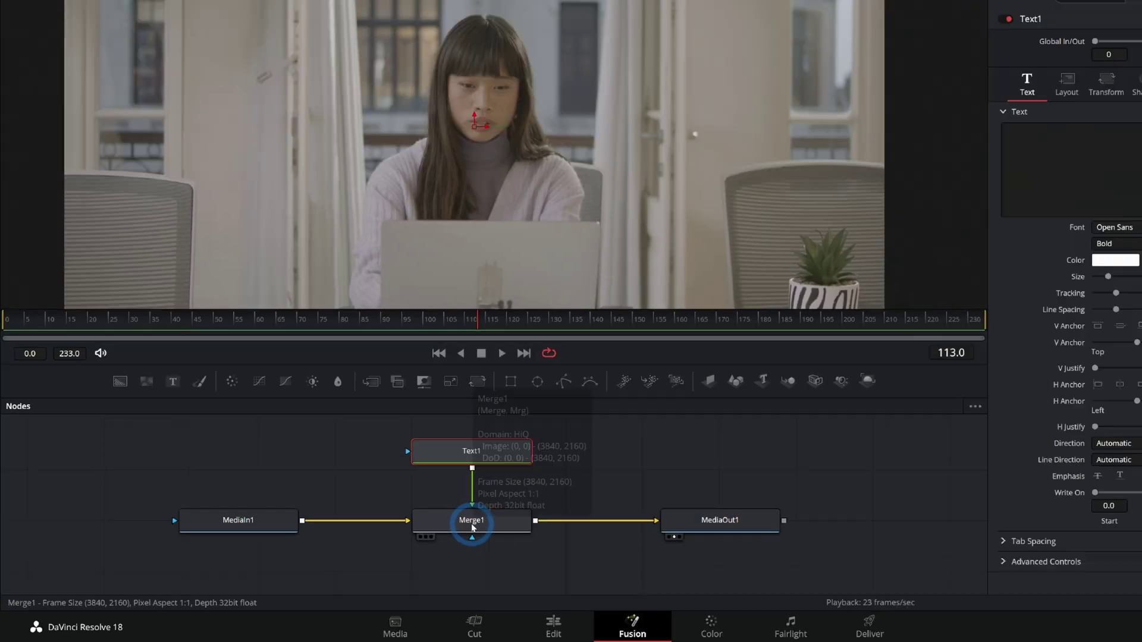
left_click(969, 225)
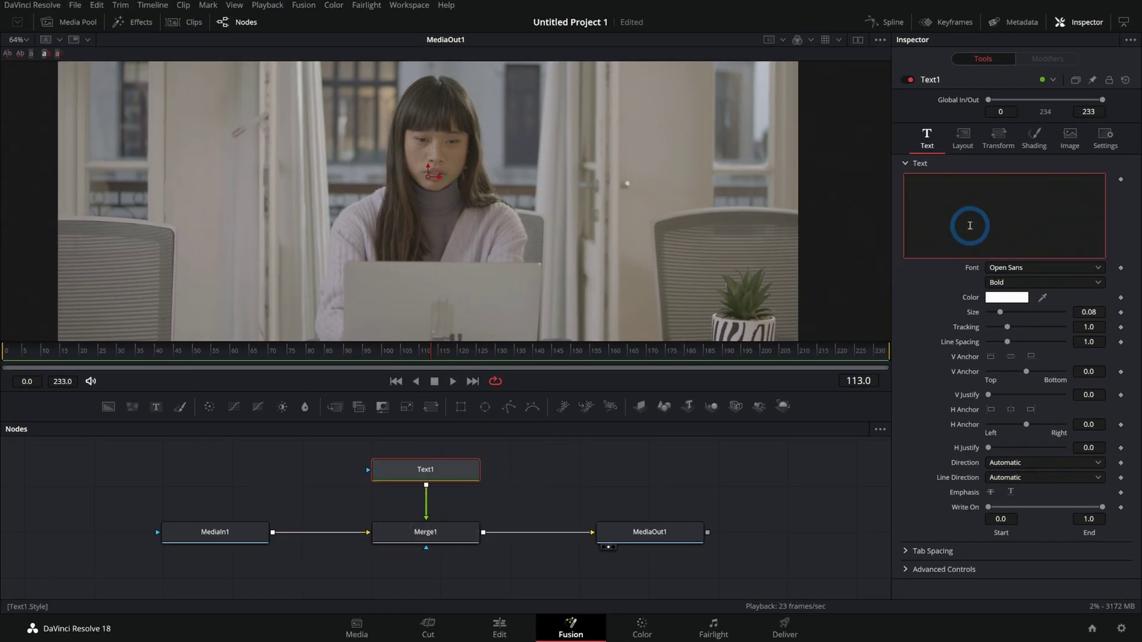
type("LAYER 2")
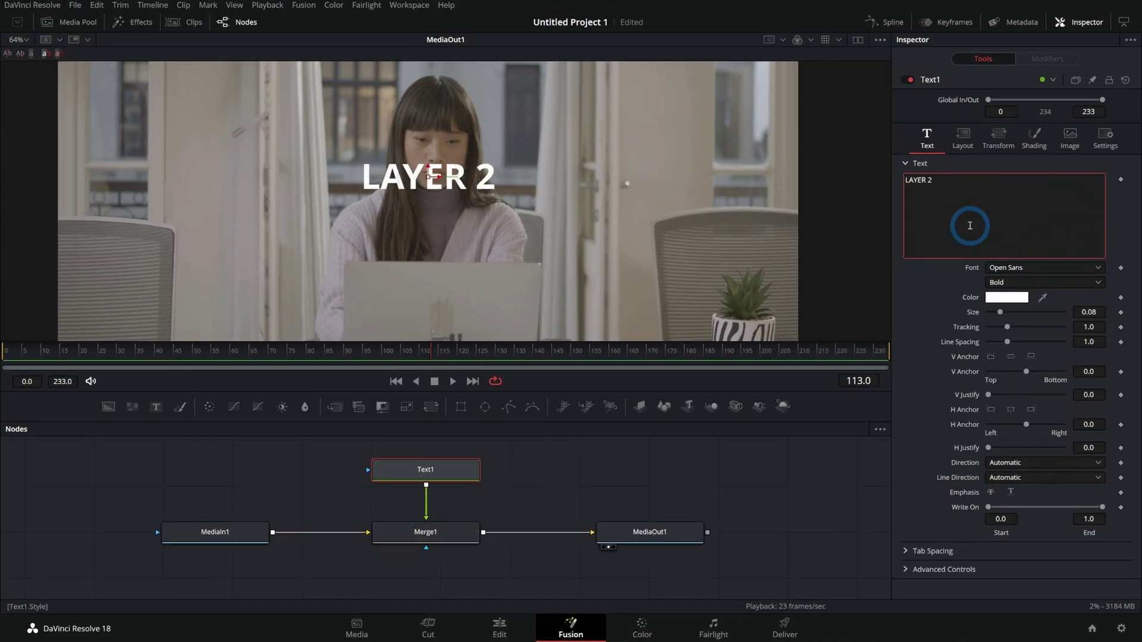
left_click(626, 476)
left_click(215, 531)
left_click(305, 162)
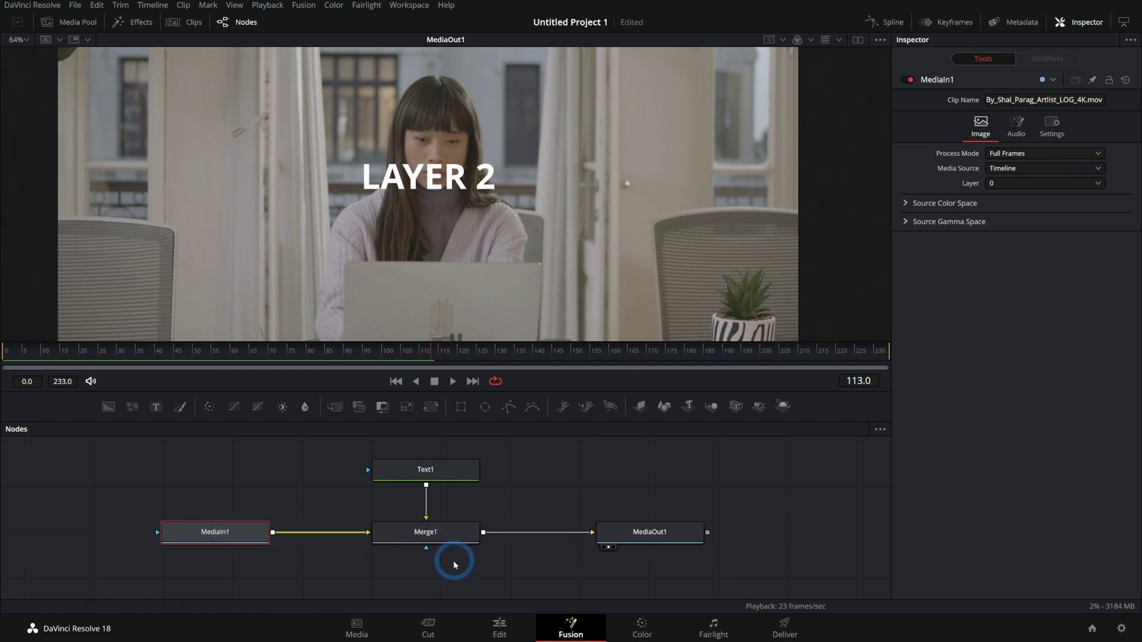
left_click(421, 527)
left_click_drag(504, 560, 365, 510)
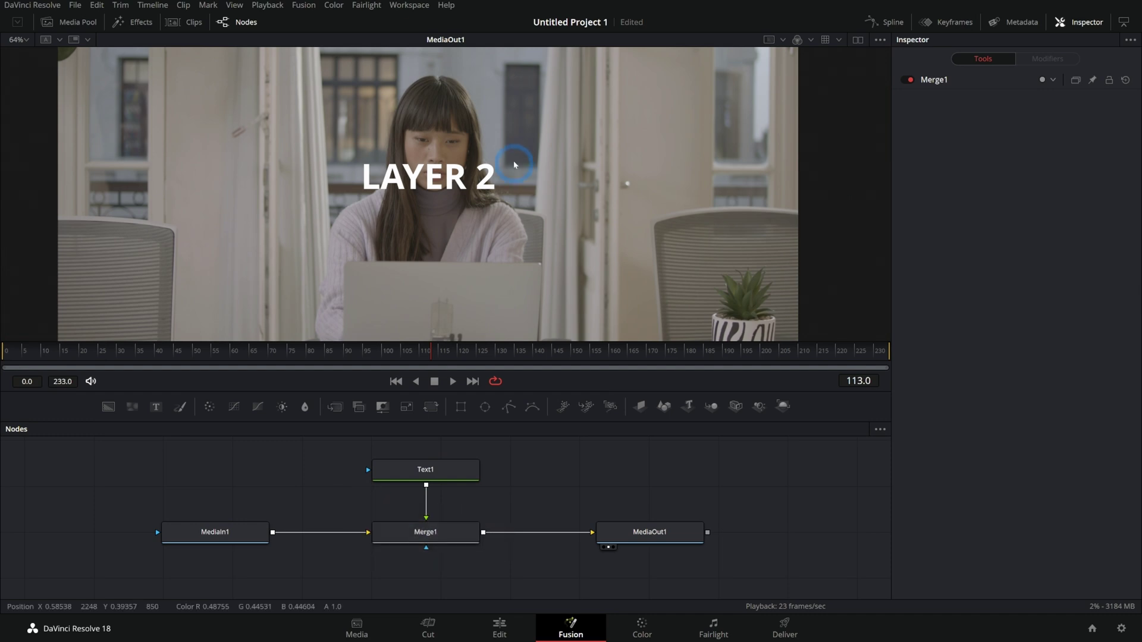
Make room before MediaOut1 and add a second Text+ node reading "LAYER 3" in blue.
left_click_drag(632, 535, 782, 530)
left_click_drag(157, 407, 591, 467)
left_click(999, 204)
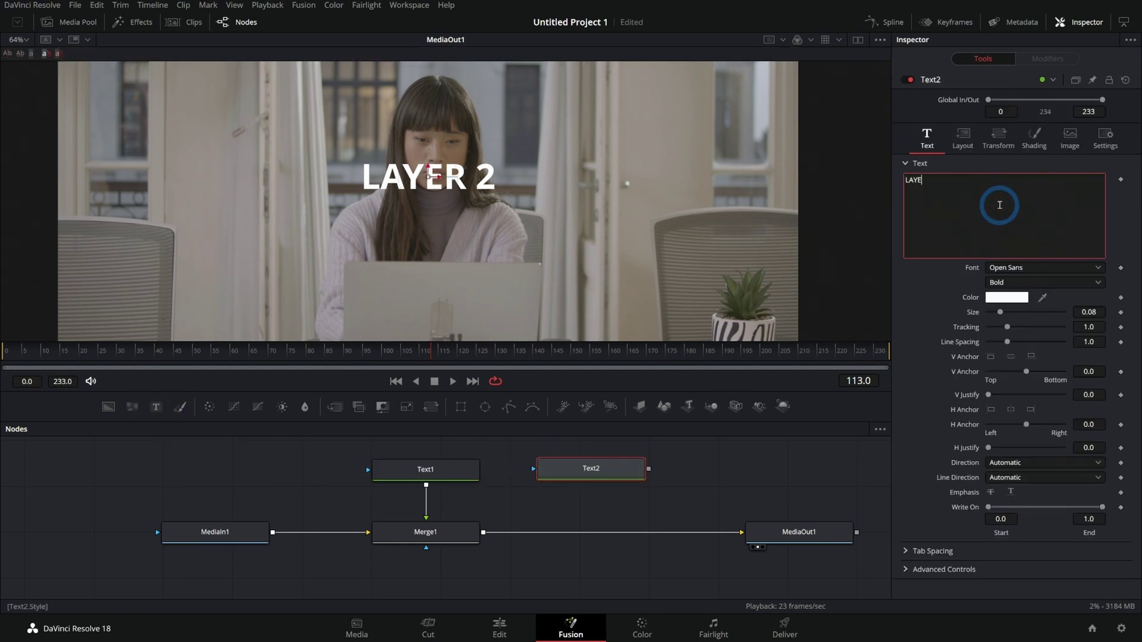
left_click(1004, 297)
left_click(613, 217)
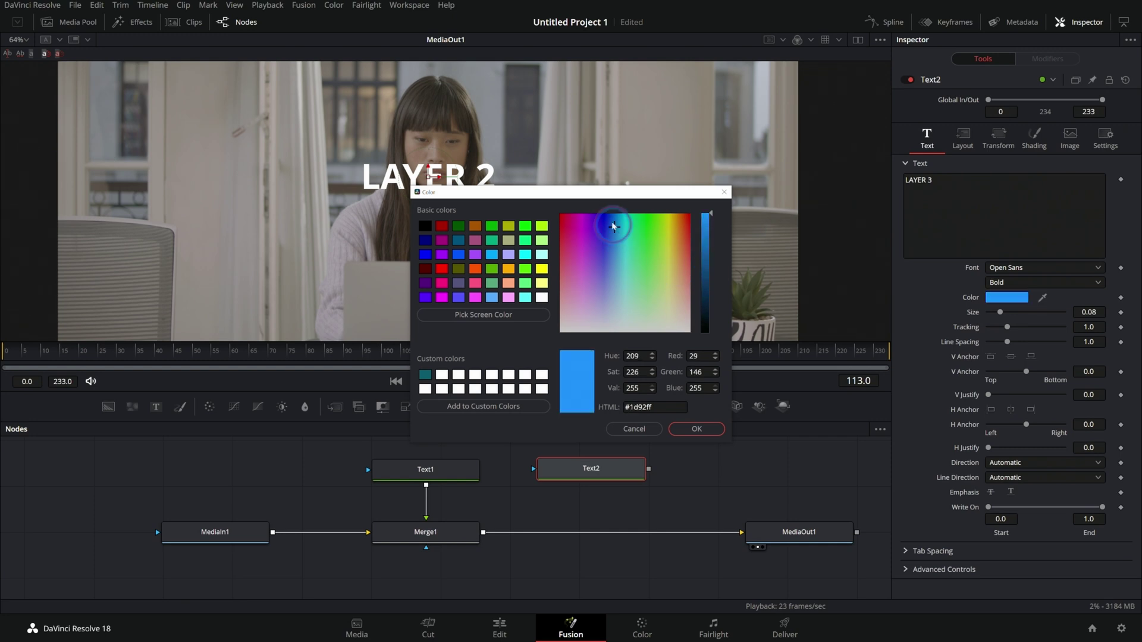
left_click(697, 429)
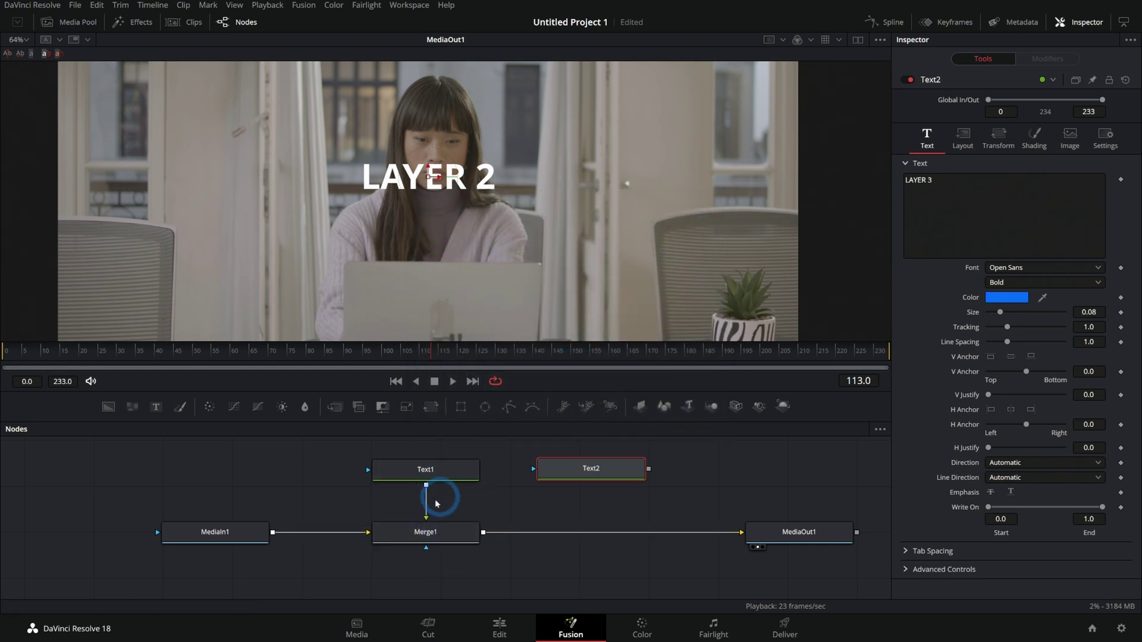
Insert a second Merge node between Merge1 and MediaOut1 and connect Text2 to its foreground input.
left_click_drag(283, 490, 107, 581)
left_click_drag(355, 438, 510, 572)
left_click_drag(649, 469, 610, 533)
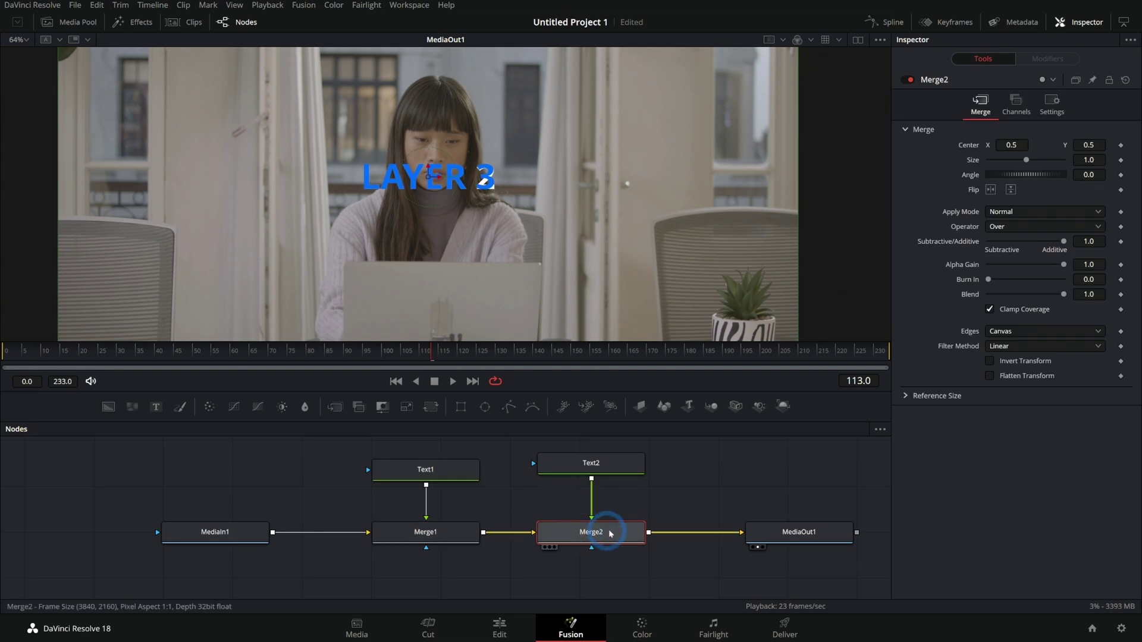
left_click(783, 531)
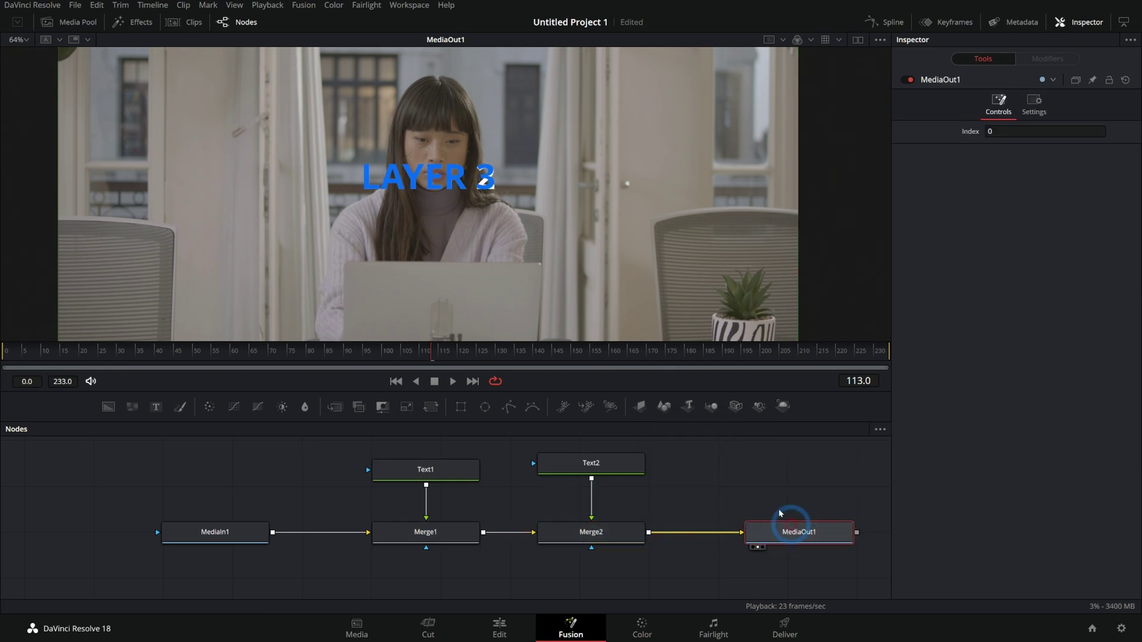
Using Merge2, reposition the LAYER 3 text slightly below LAYER 2, at a center of about X 0.502, Y 0.470.
left_click(589, 532)
left_click_drag(428, 177, 502, 192)
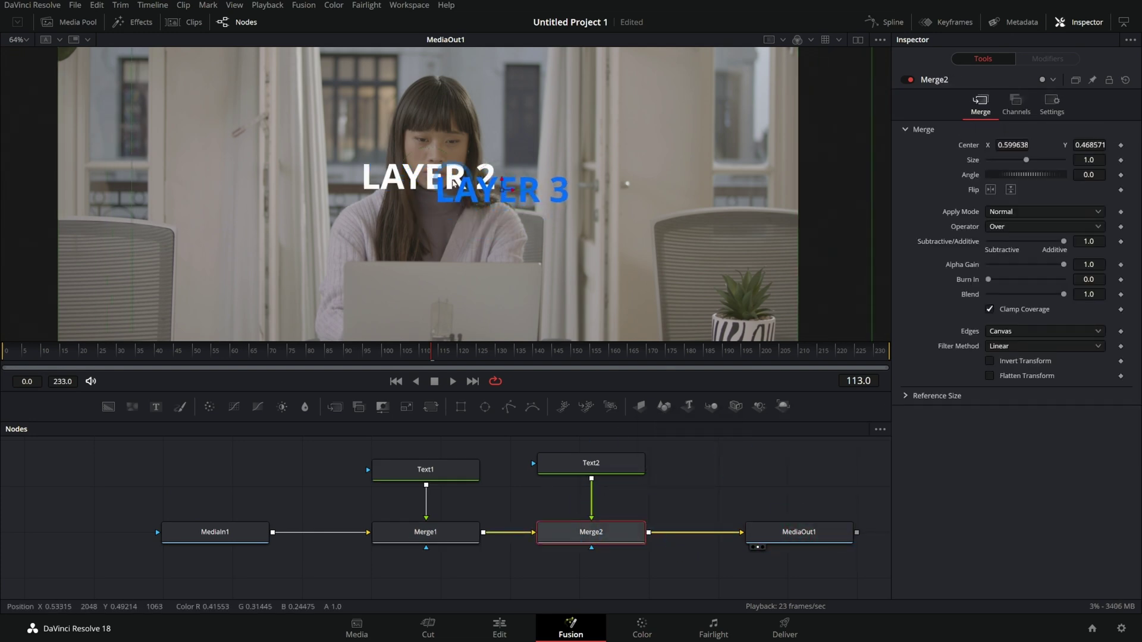
scroll(453, 182, "up", 6)
left_click_drag(743, 225, 333, 222)
left_click(276, 492)
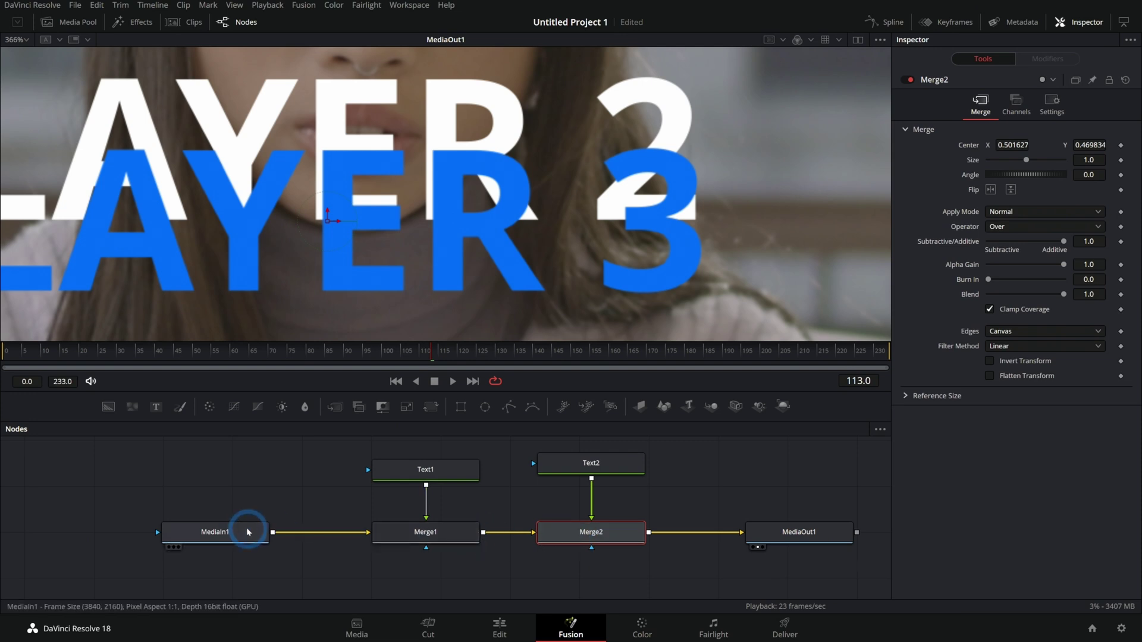
Enlarge the node area and stack MediaIn1, Merge1, Merge2 and MediaOut1 vertically from bottom to top, with each text node beside its merge.
left_click_drag(503, 392, 531, 186)
left_click_drag(522, 433, 580, 450)
left_click_drag(275, 348, 495, 545)
left_click_drag(510, 343, 524, 489)
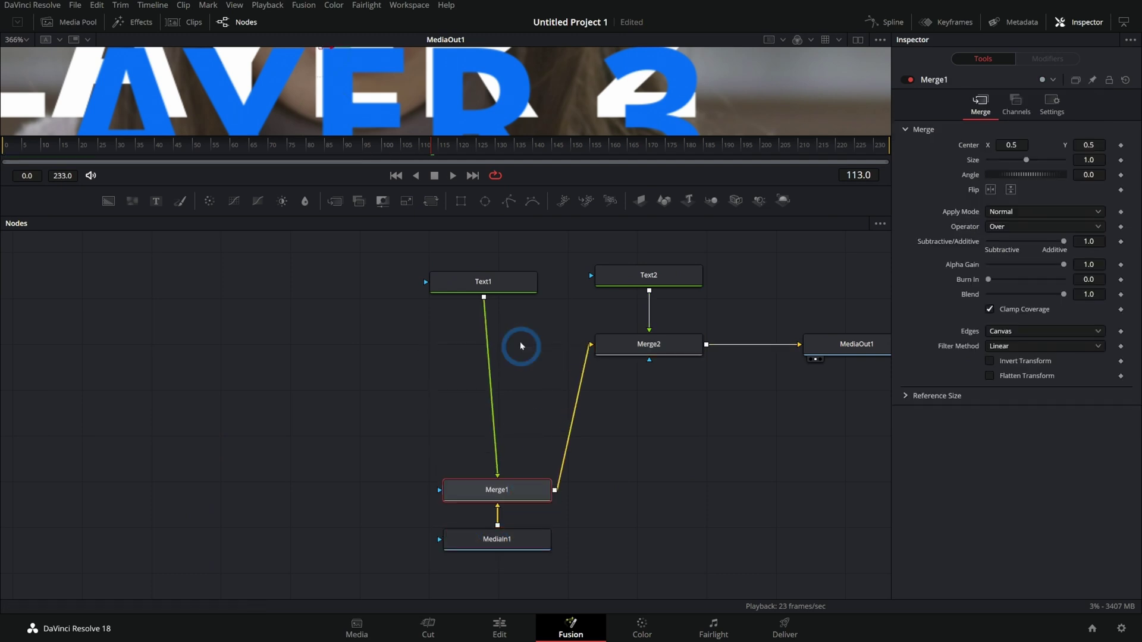
left_click_drag(501, 282, 377, 488)
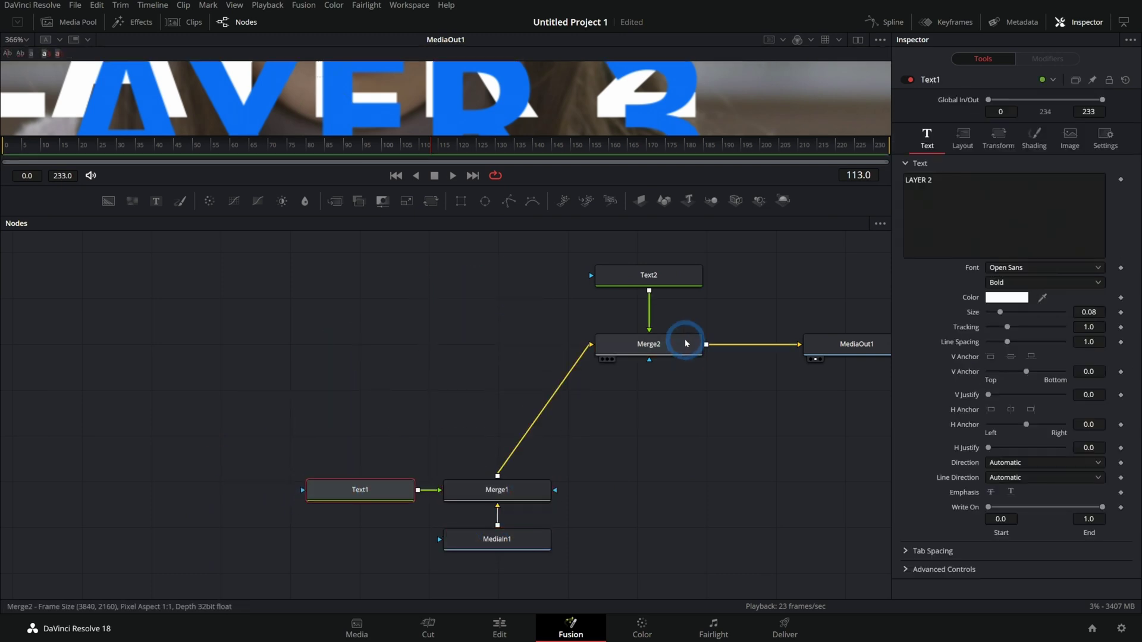
left_click_drag(683, 333, 532, 404)
left_click_drag(641, 271, 349, 409)
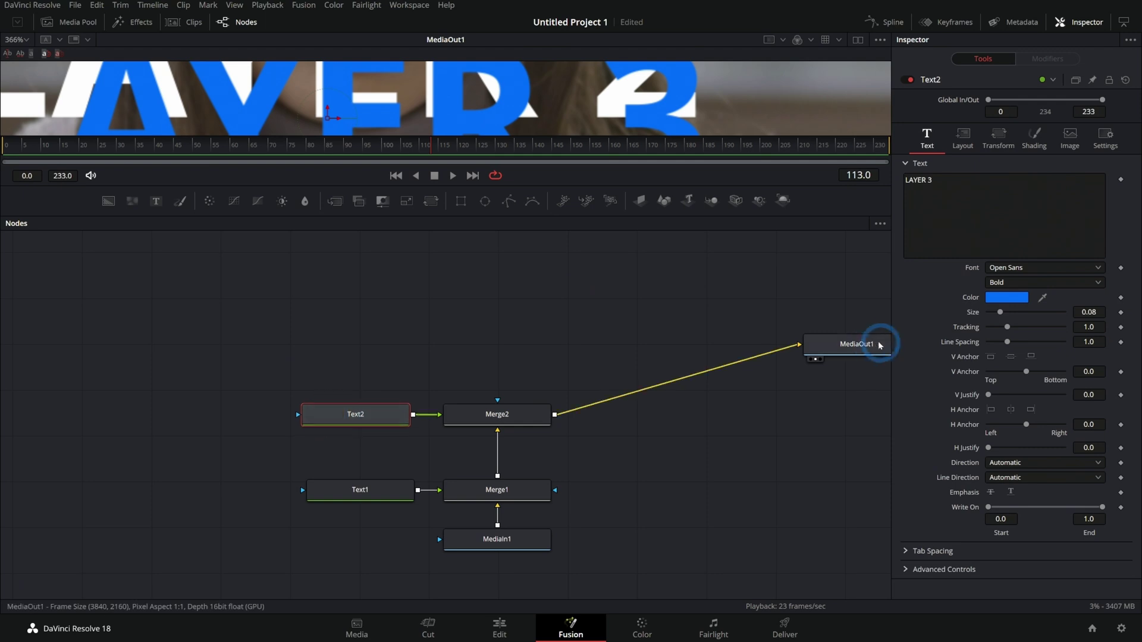
left_click_drag(879, 342, 511, 276)
left_click_drag(639, 567, 214, 526)
left_click_drag(650, 506, 236, 466)
left_click_drag(647, 444, 143, 362)
left_click_drag(497, 275, 173, 341)
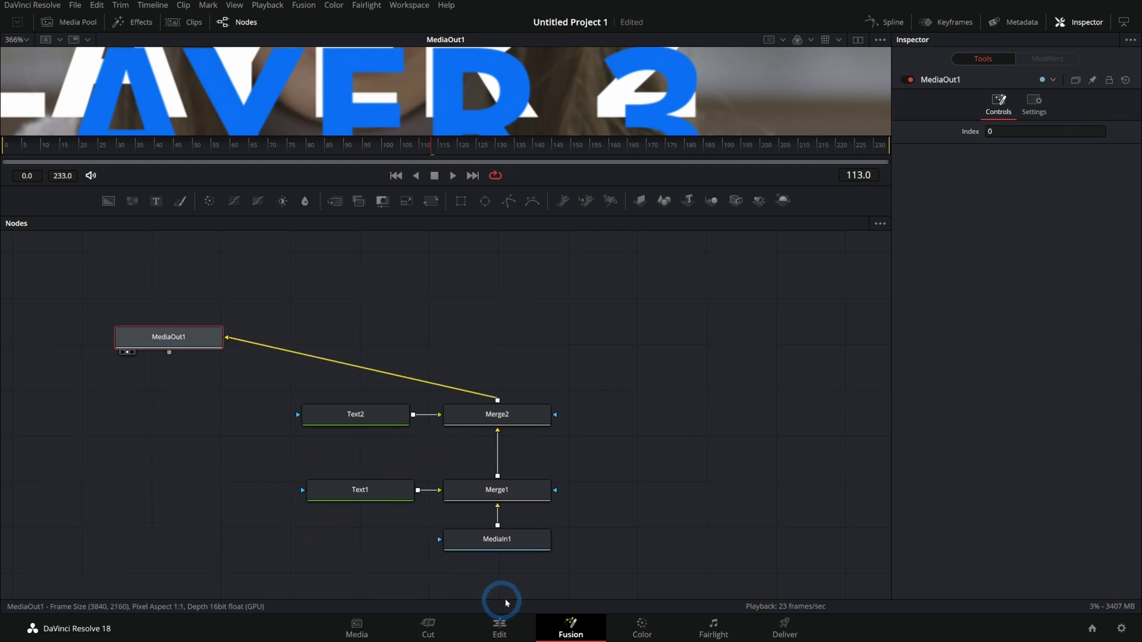
left_click_drag(505, 602, 523, 332)
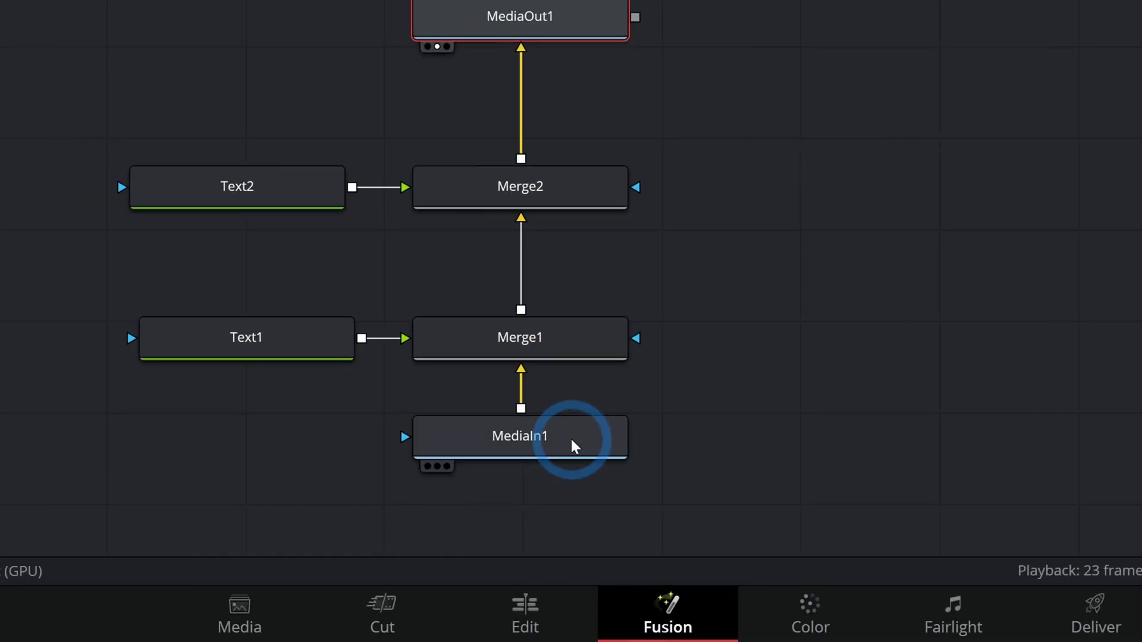
Rearrange the nodes into a horizontal row from MediaIn1 to MediaOut1, with each text node above its merge, and enlarge the viewer area.
left_click_drag(571, 440, 0, 368)
left_click_drag(293, 337, 367, 260)
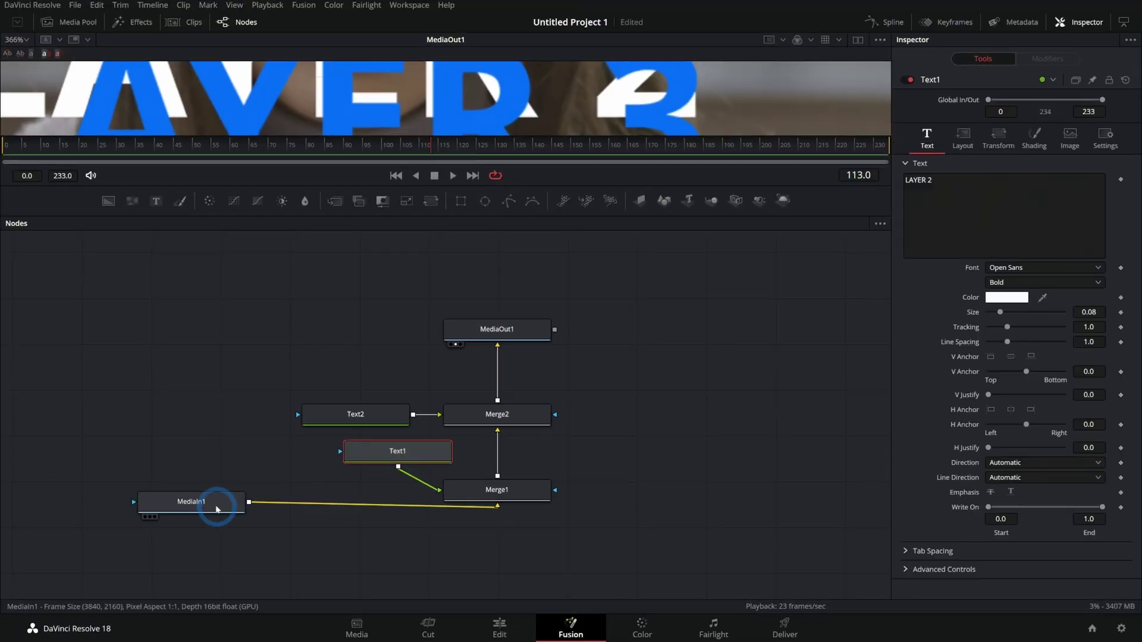
left_click_drag(520, 487, 386, 500)
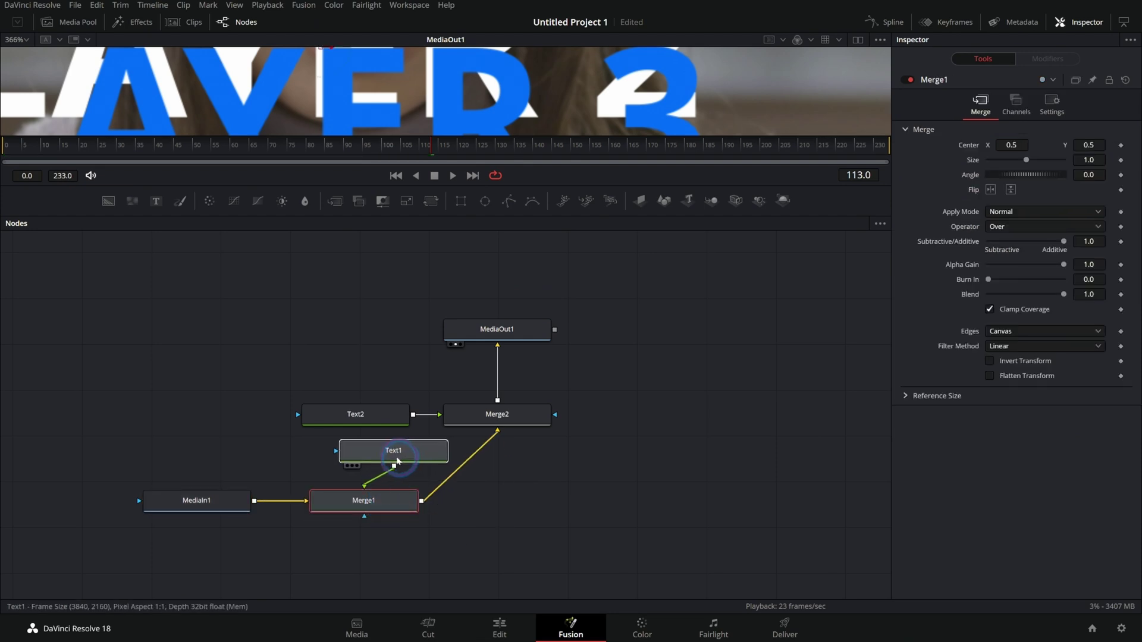
left_click_drag(397, 461, 367, 465)
left_click_drag(500, 423, 520, 510)
left_click_drag(373, 414, 542, 441)
left_click_drag(497, 330, 703, 498)
left_click_drag(599, 217, 619, 380)
scroll(620, 214, "down", 6)
left_click_drag(653, 234, 598, 169)
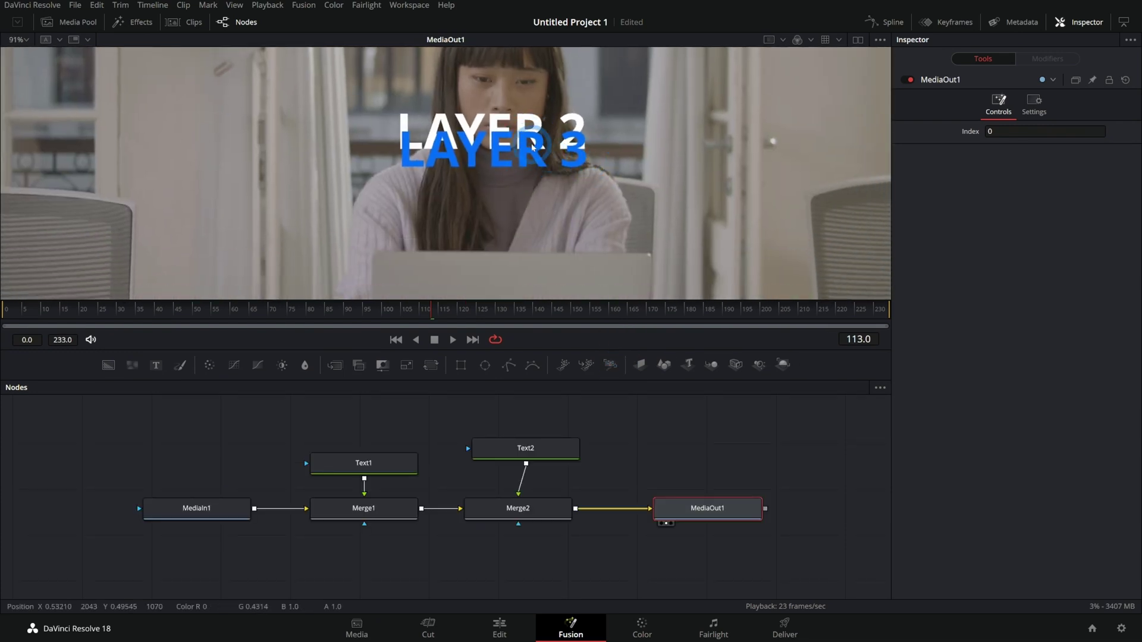
left_click_drag(536, 450, 530, 455)
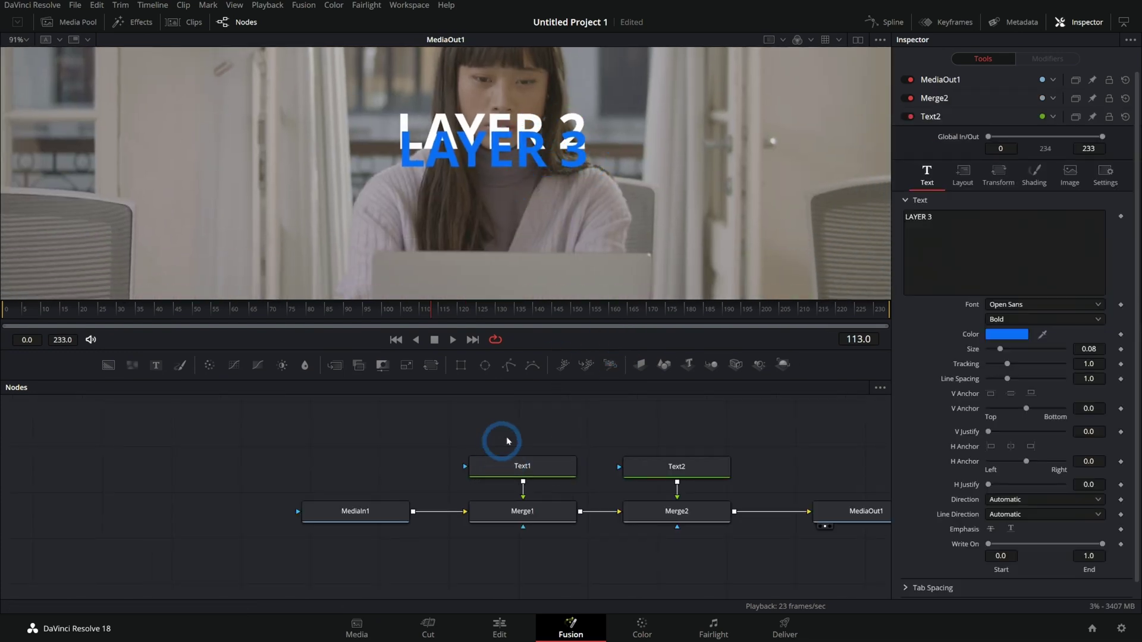
Move Merge2 together with Text2 into the connection between MediaIn1 and Merge1, and bring MediaOut1 closer to Merge1.
left_click(566, 503)
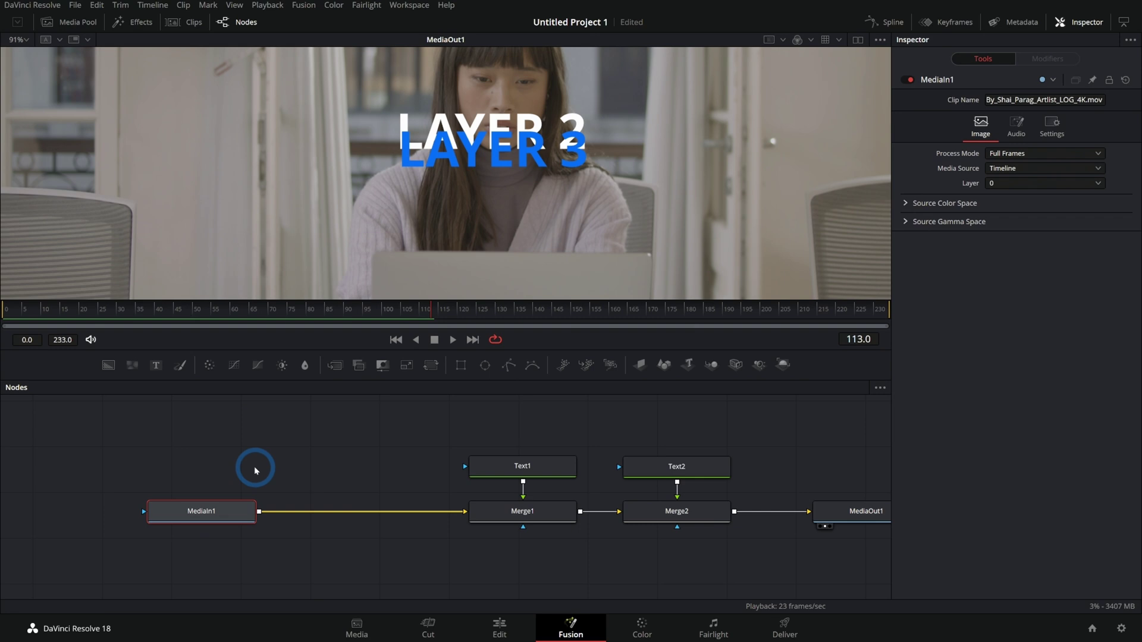
left_click_drag(743, 569, 675, 428)
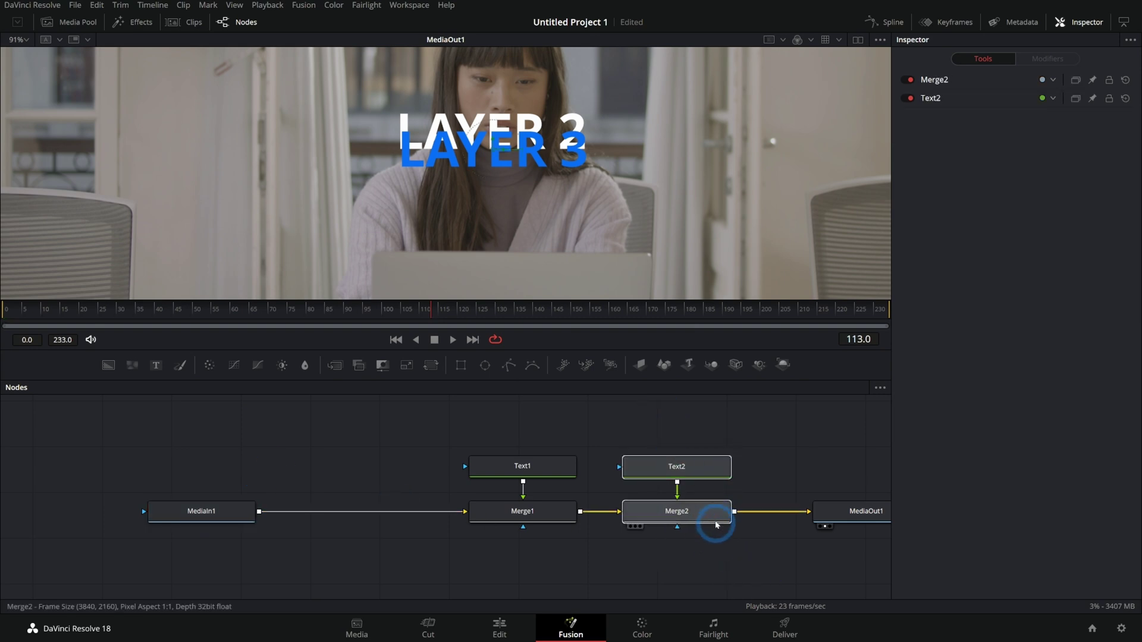
left_click_drag(714, 523, 406, 510)
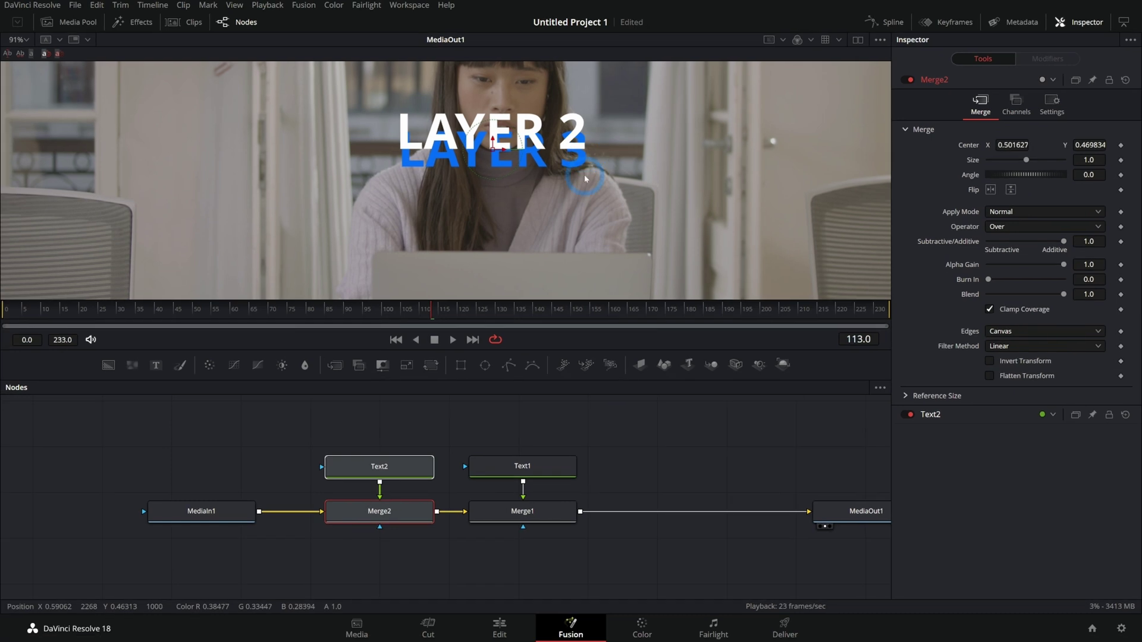
left_click(695, 452)
left_click_drag(873, 512, 753, 514)
left_click_drag(627, 462, 639, 472)
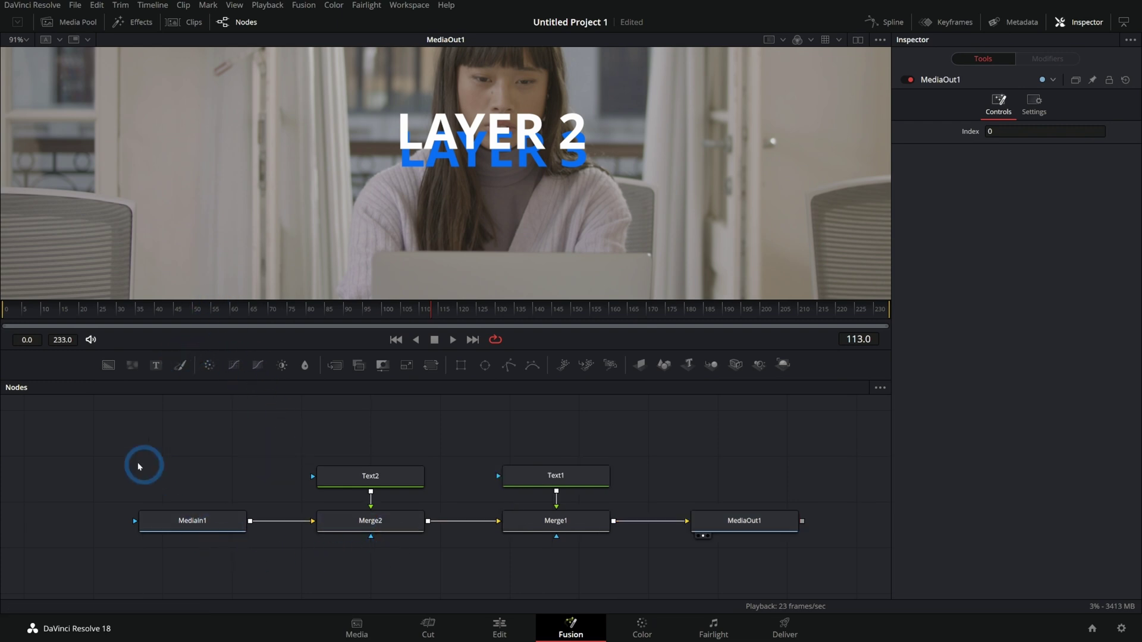
left_click_drag(139, 467, 284, 588)
left_click_drag(300, 417, 441, 574)
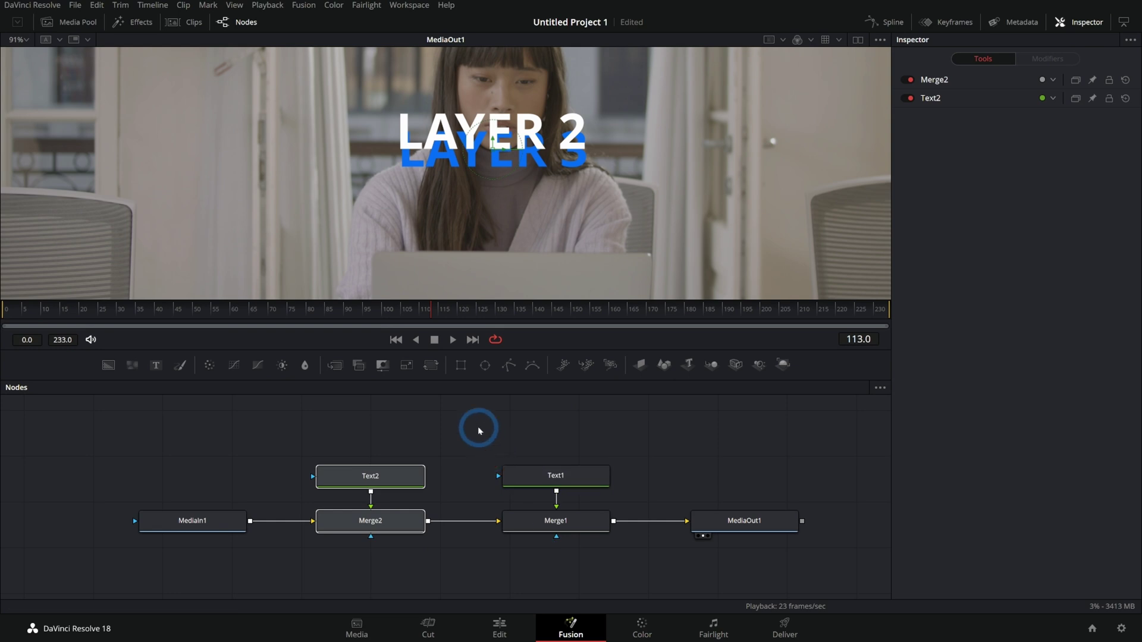
left_click_drag(477, 426, 648, 572)
left_click(802, 533)
left_click(557, 199)
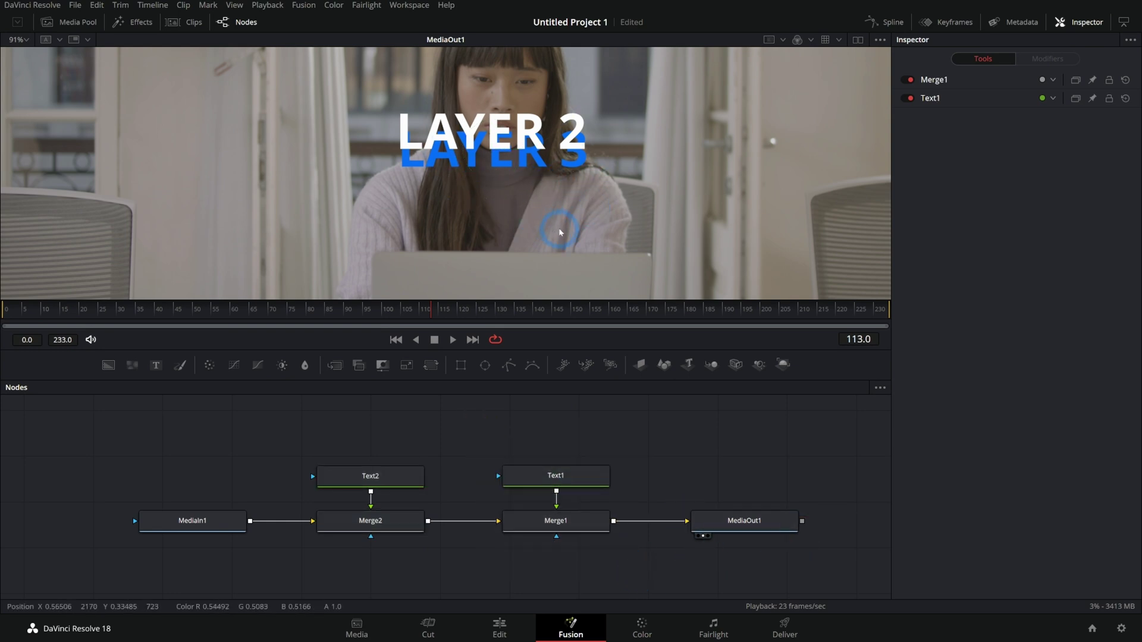
left_click(615, 339)
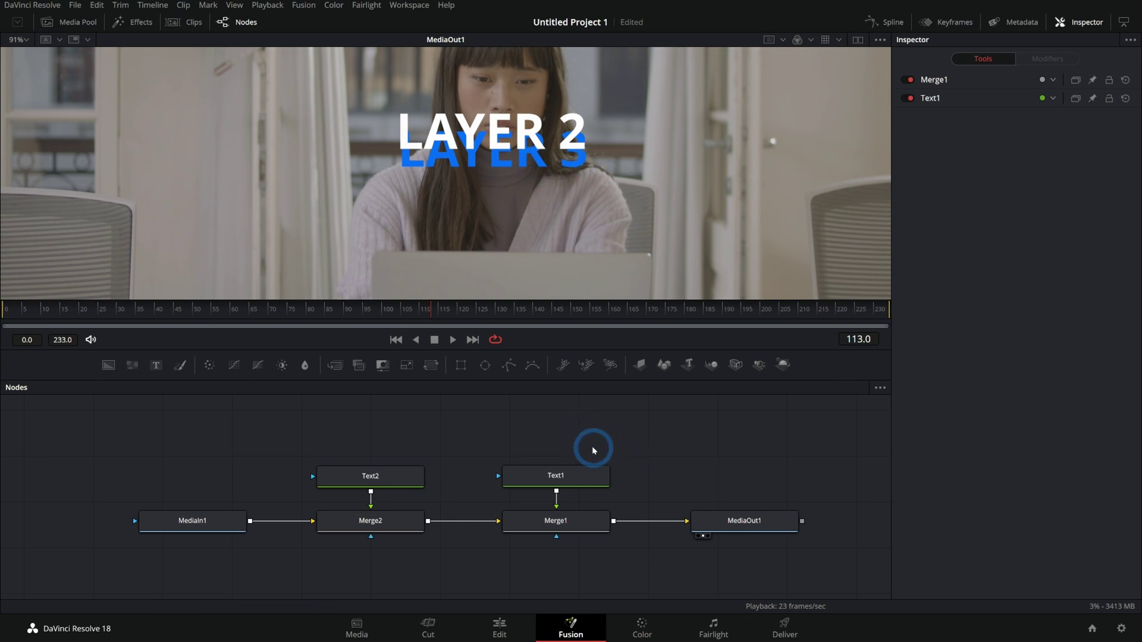
Replace the existing text and merge nodes with a new Text+ node connected to a Merge inserted between MediaIn1 and MediaOut1.
left_click(555, 272)
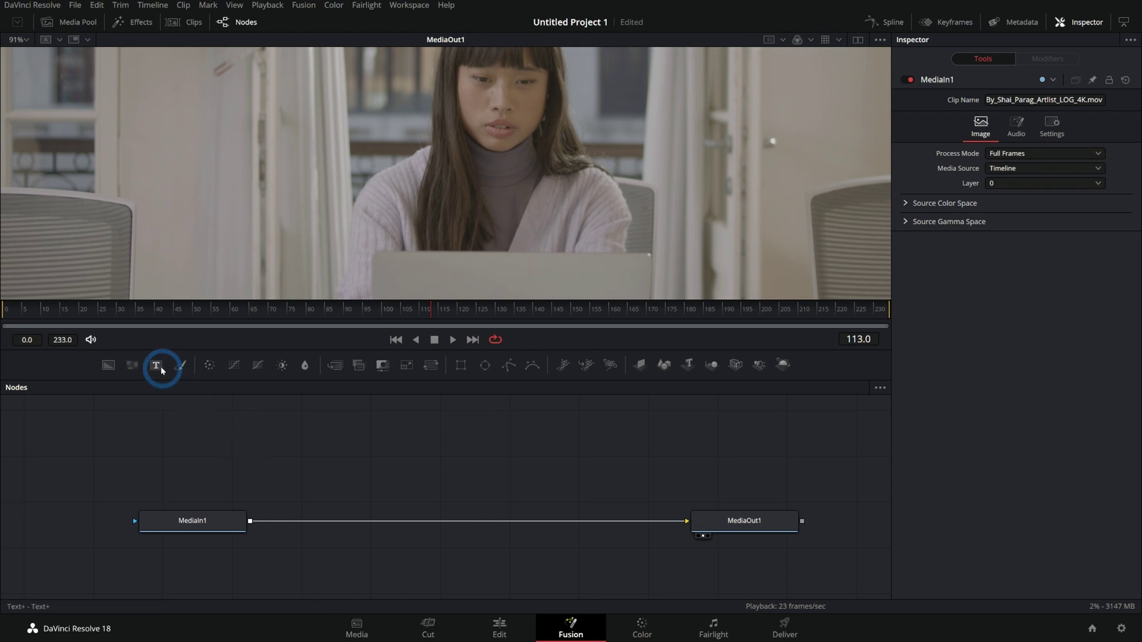
left_click_drag(160, 368, 399, 461)
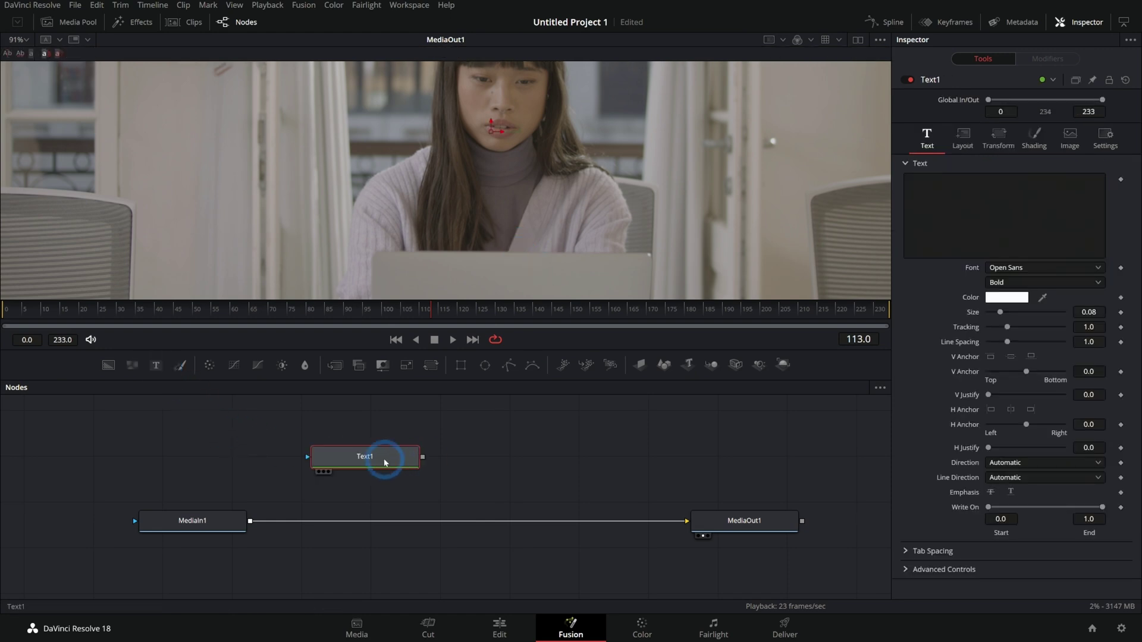
left_click(338, 370)
left_click_drag(337, 369, 416, 524)
left_click_drag(422, 457, 425, 509)
left_click_drag(381, 458, 417, 461)
Enter SOME TEXT as the title text of the Text1 node.
left_click(417, 462)
left_click(938, 222)
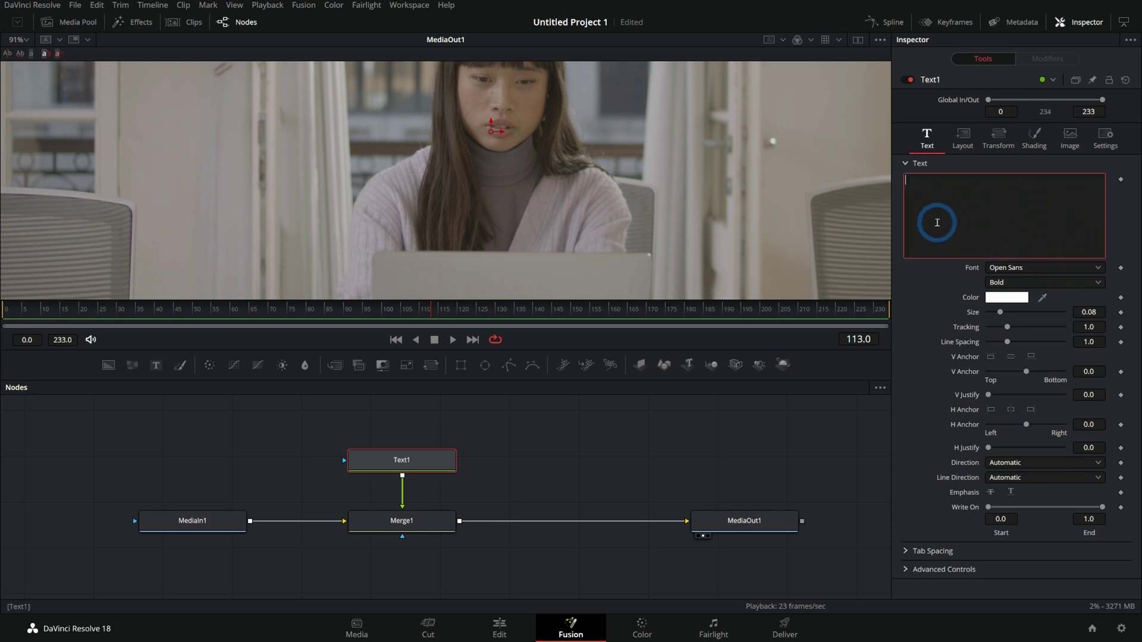
type("SOME TEXT")
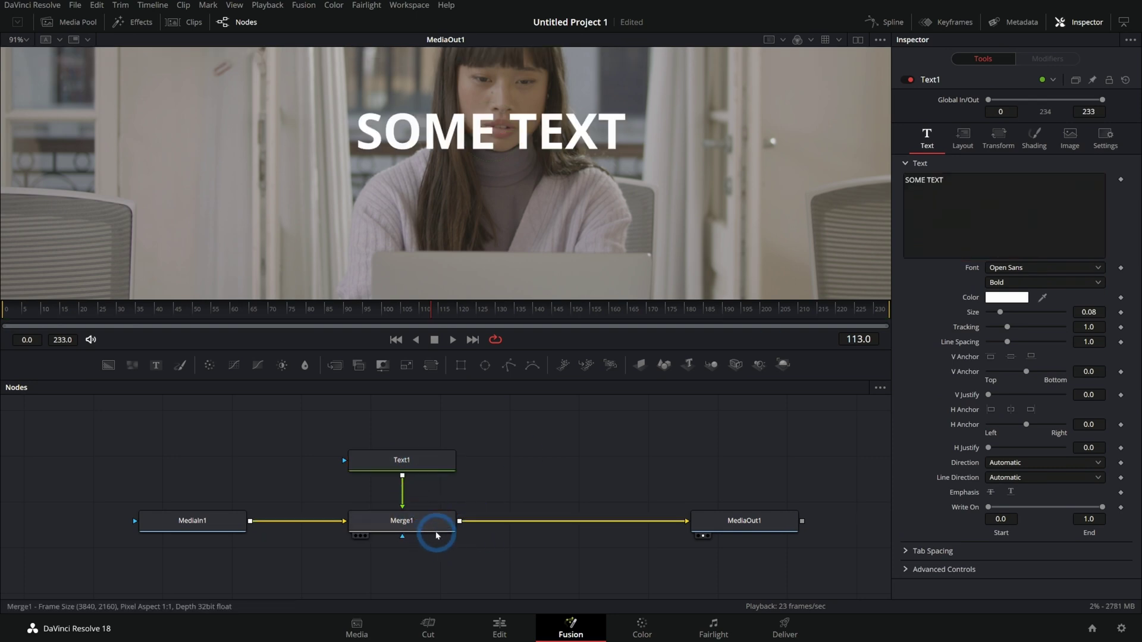
Delete Merge1 and recreate the merge by connecting Text1's output directly to MediaIn1's output.
left_click(435, 523)
key("Delete")
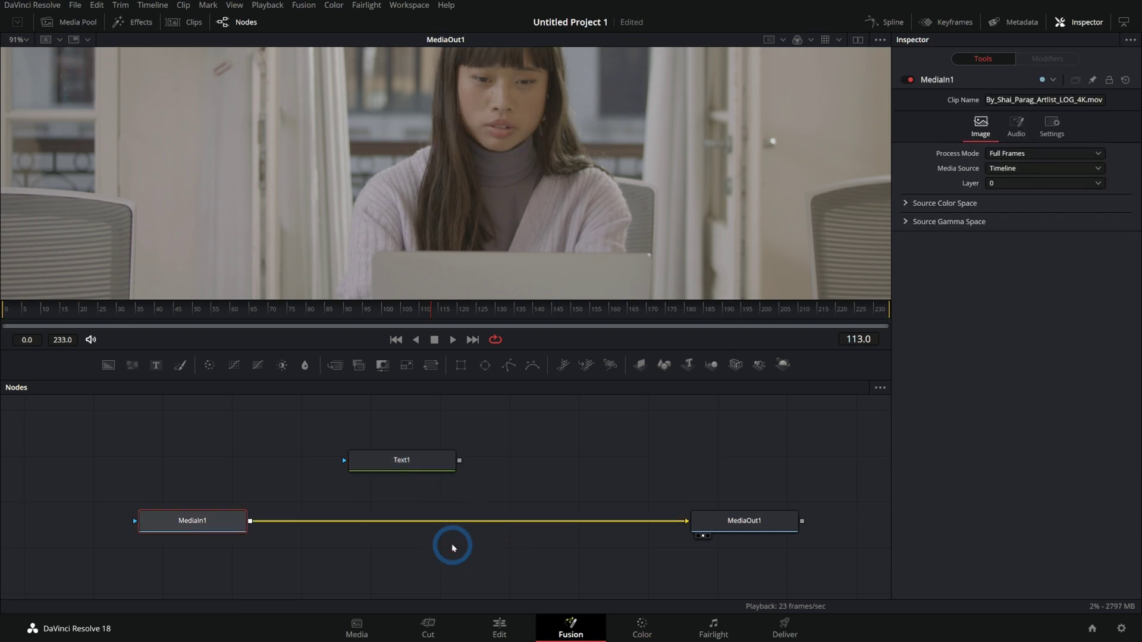
left_click_drag(461, 464, 380, 532)
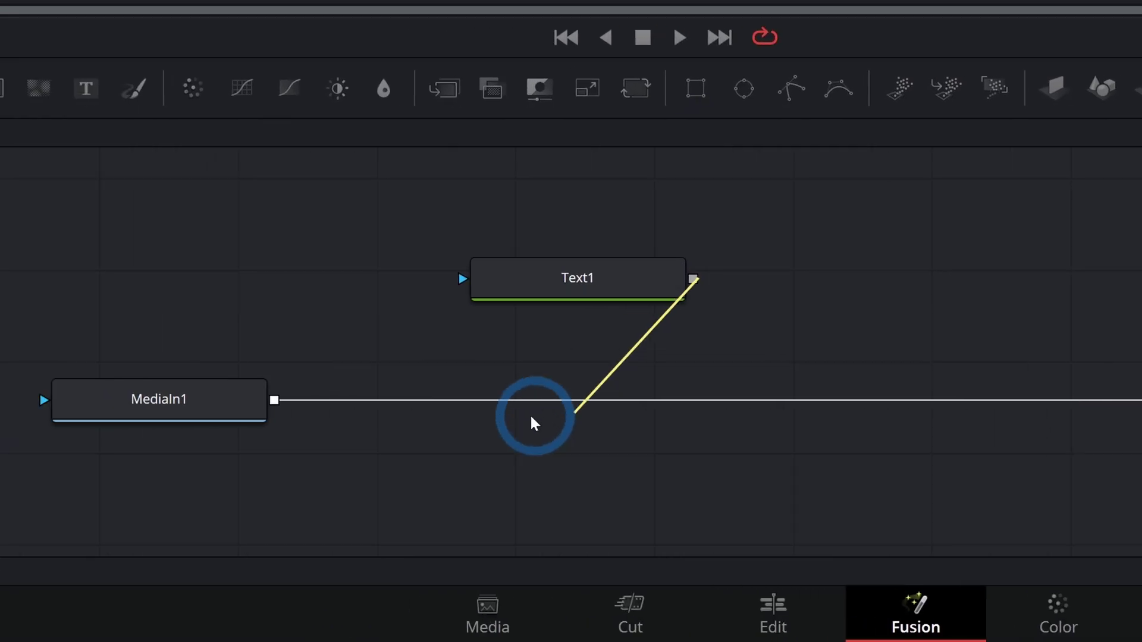
left_click_drag(531, 422, 277, 391)
left_click_drag(503, 391, 851, 345)
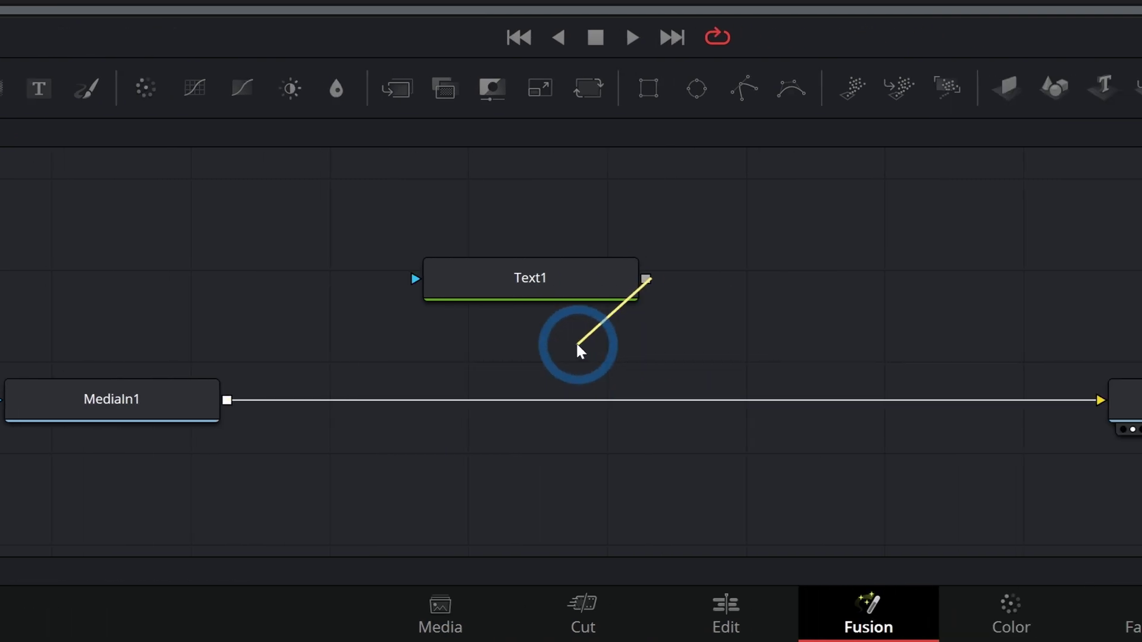
left_click_drag(577, 346, 229, 402)
left_click_drag(502, 399, 501, 399)
left_click(703, 412)
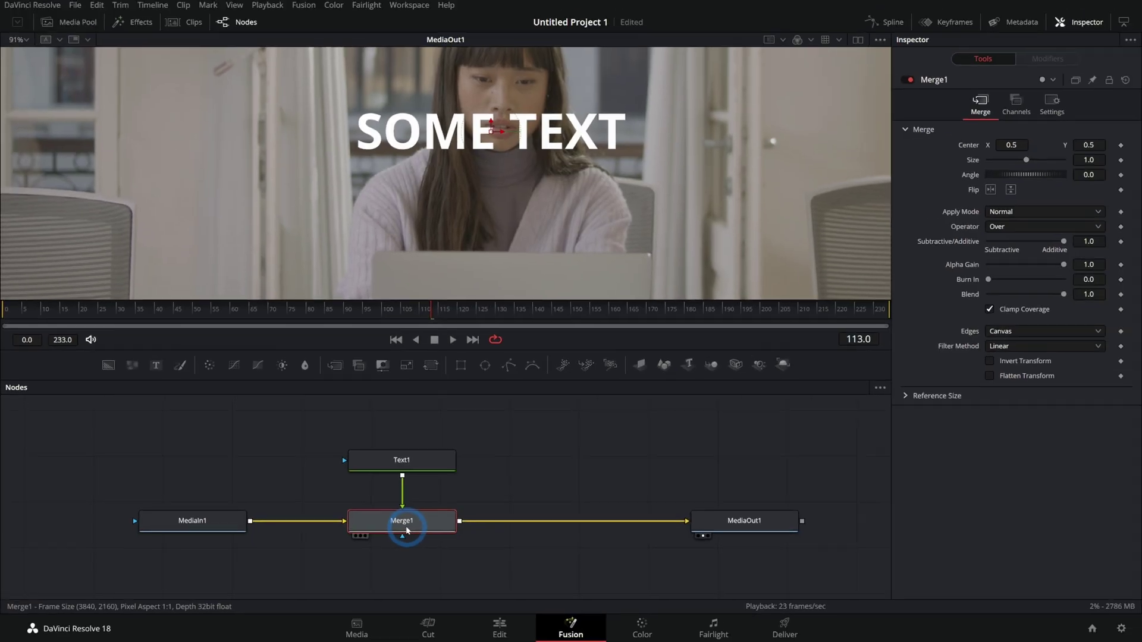
Add a second Text+ node merged onto Merge1's output and set its text to LAYER 3.
left_click(484, 218)
left_click_drag(156, 364, 454, 522)
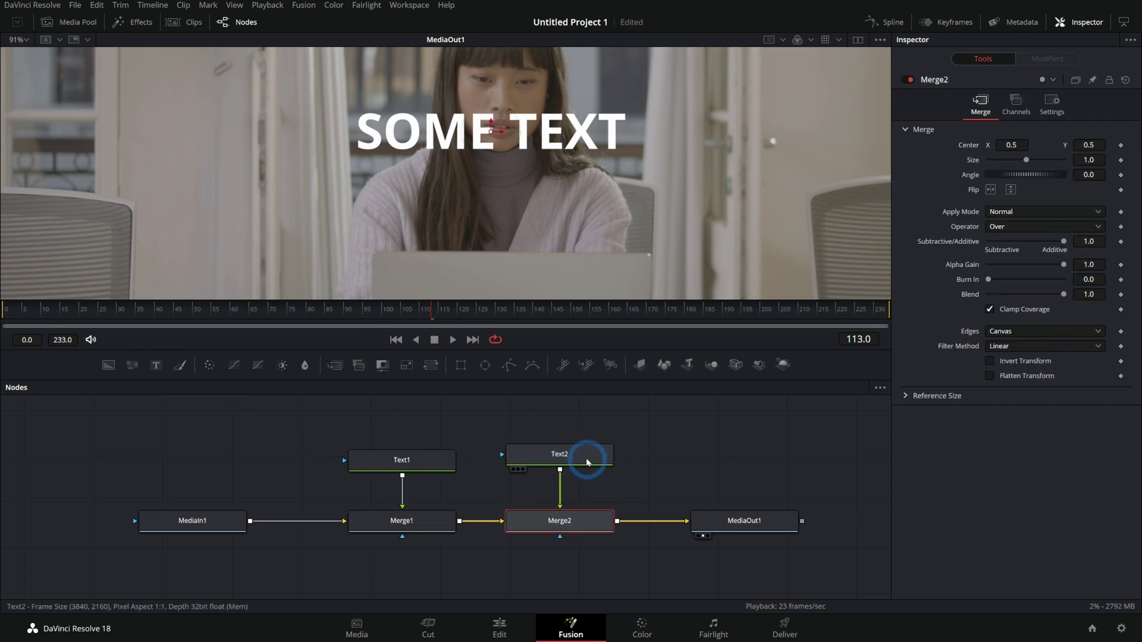
left_click(586, 458)
left_click(968, 224)
type("LAYER 3")
Color the LAYER 3 text light blue (#18c1ff) and move it to overlap the lower right part of SOME TEXT.
left_click(579, 219)
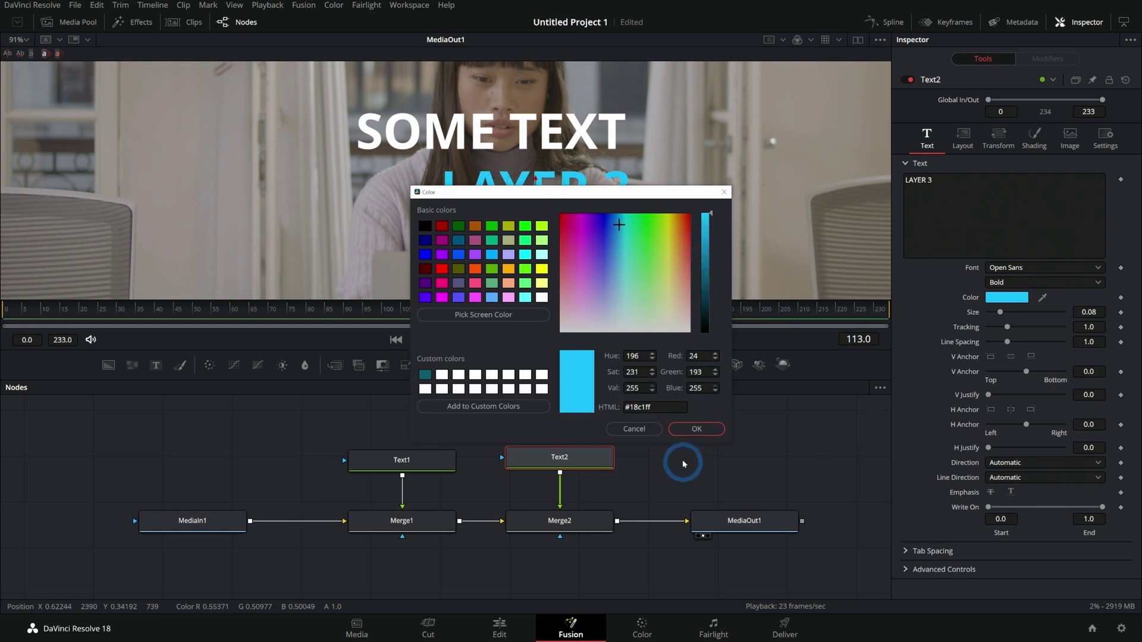
left_click(693, 428)
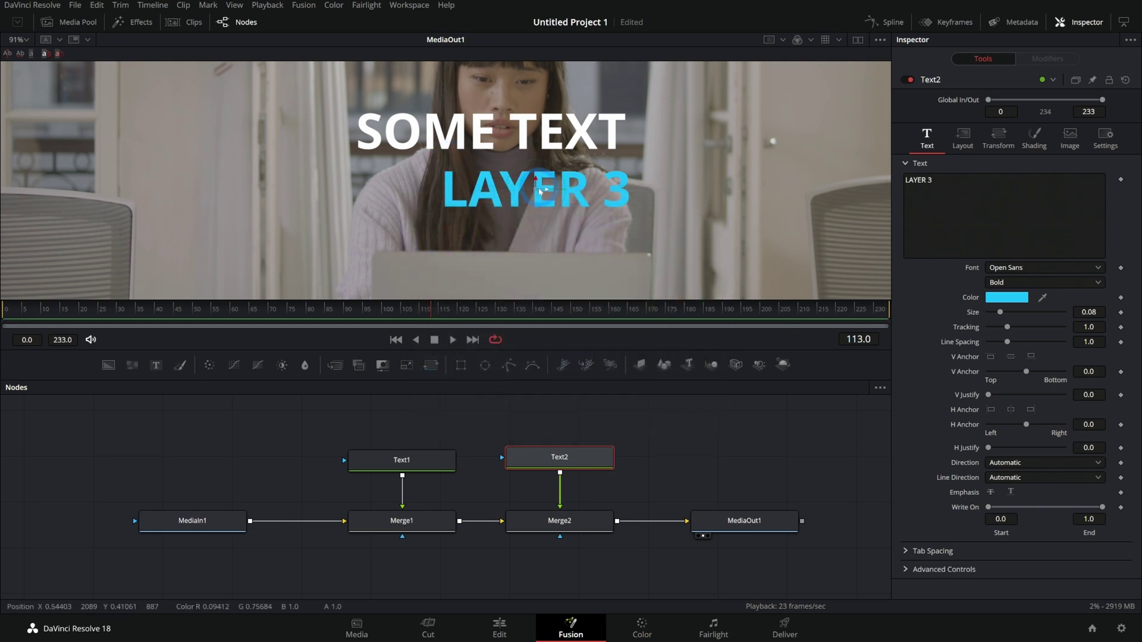
left_click_drag(540, 191, 589, 150)
left_click(609, 432)
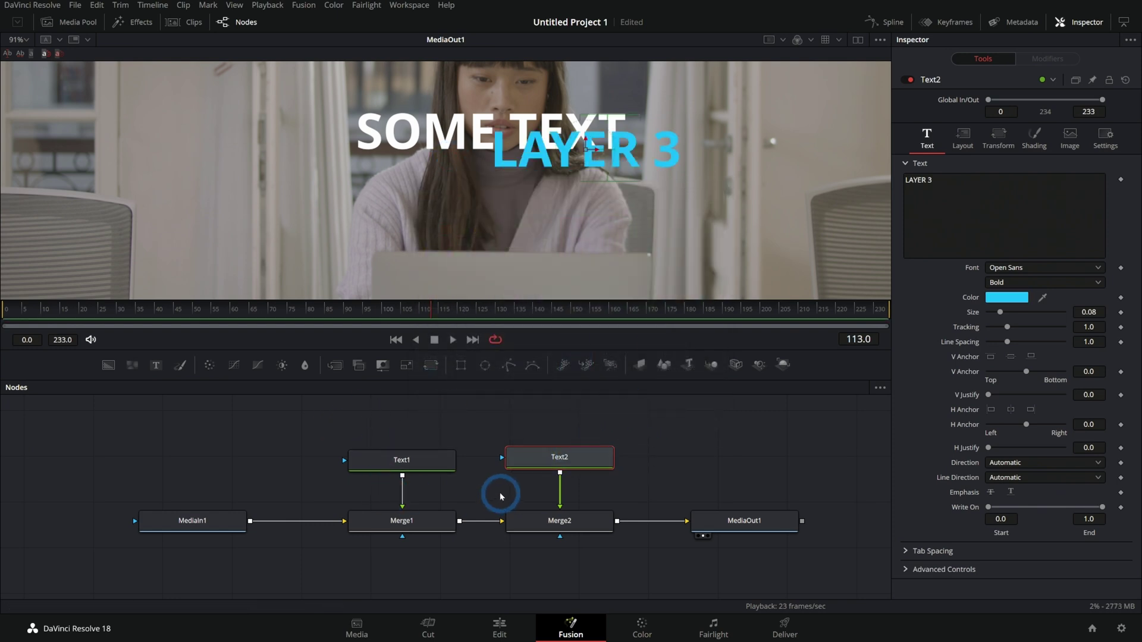
Move Merge2 together with Text2 into the connection between MediaIn1 and Merge1, with MediaIn1 shifted away from them.
left_click_drag(523, 426, 314, 531)
left_click_drag(209, 527, 114, 528)
left_click(517, 260)
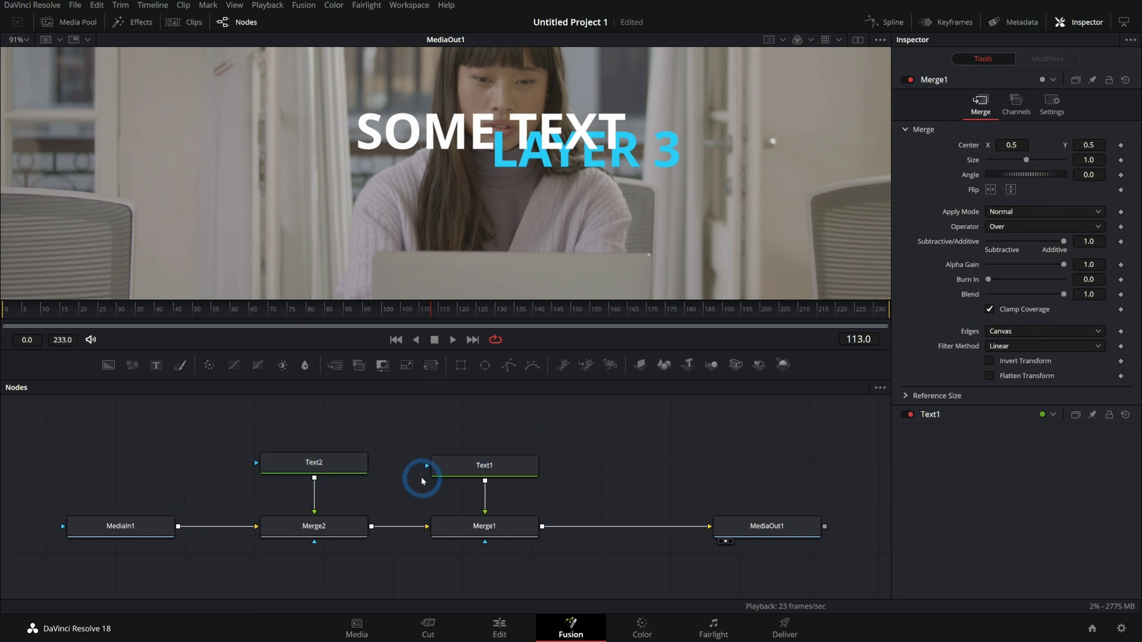
left_click_drag(421, 481, 439, 508)
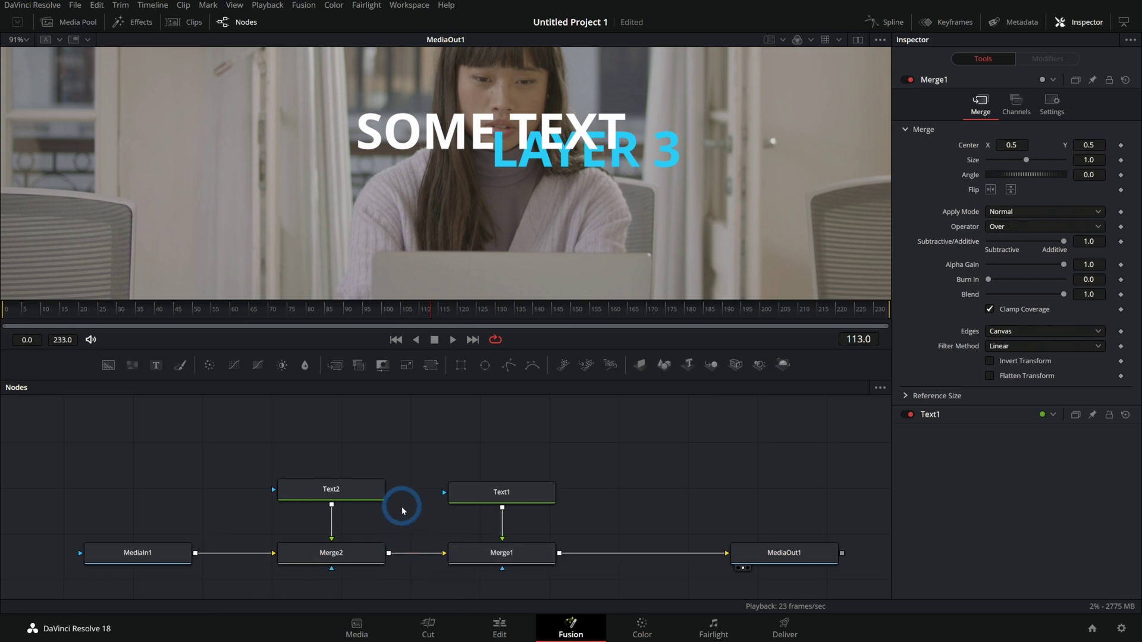
Raise Text2, insert a Blur node between Text2 and Merge2, and inspect the LAYER 3 text up close.
left_click_drag(365, 492, 355, 453)
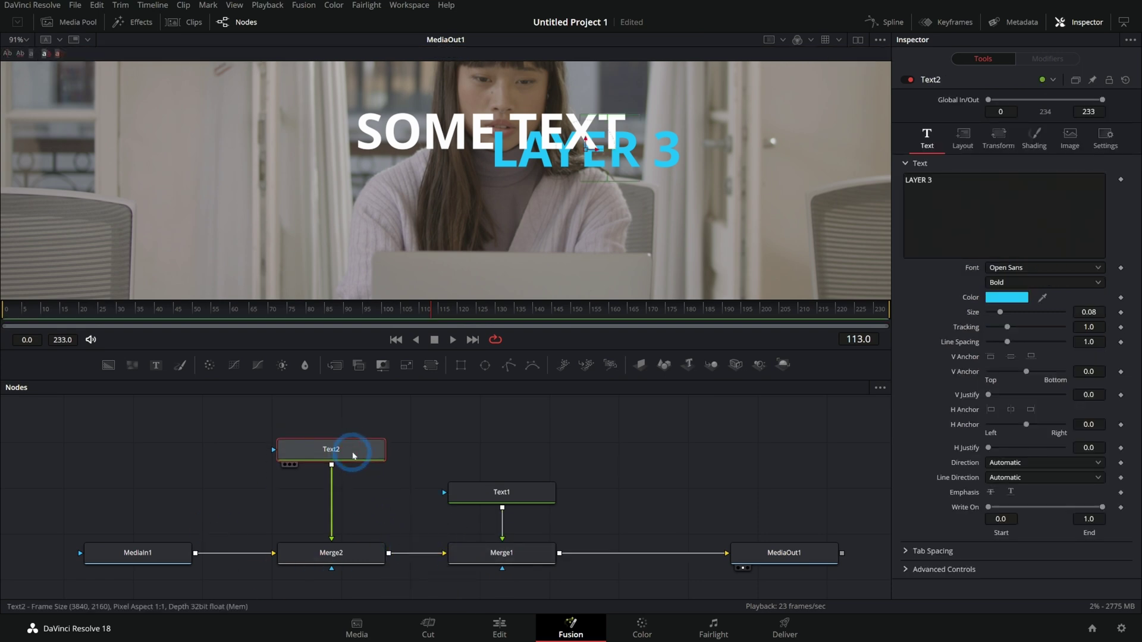
left_click_drag(305, 365, 331, 498)
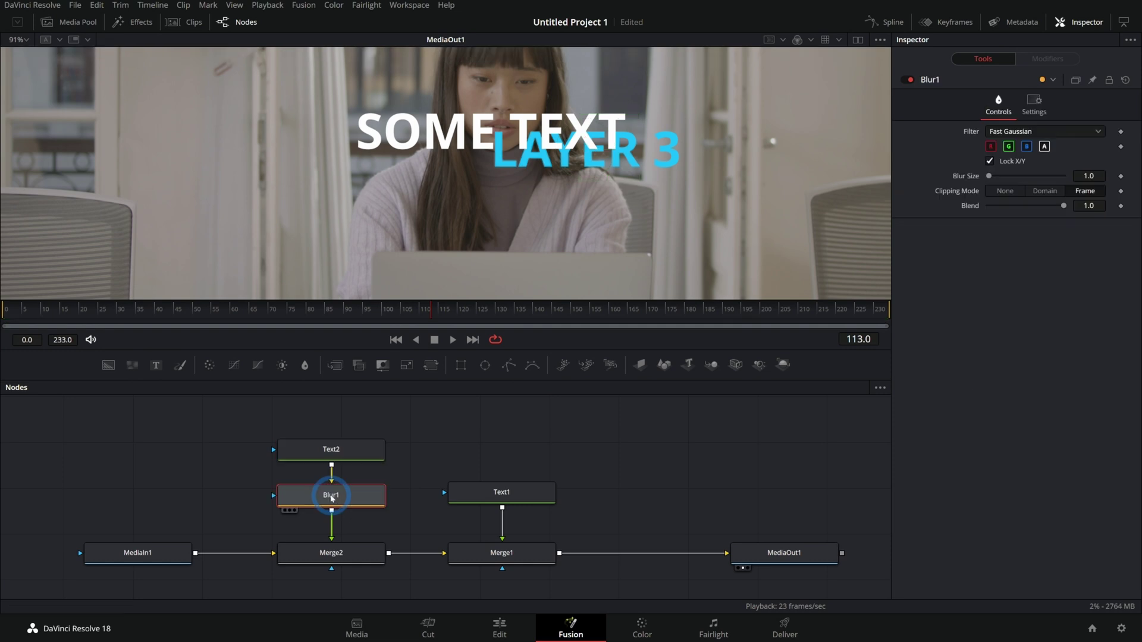
scroll(631, 170, "up", 2)
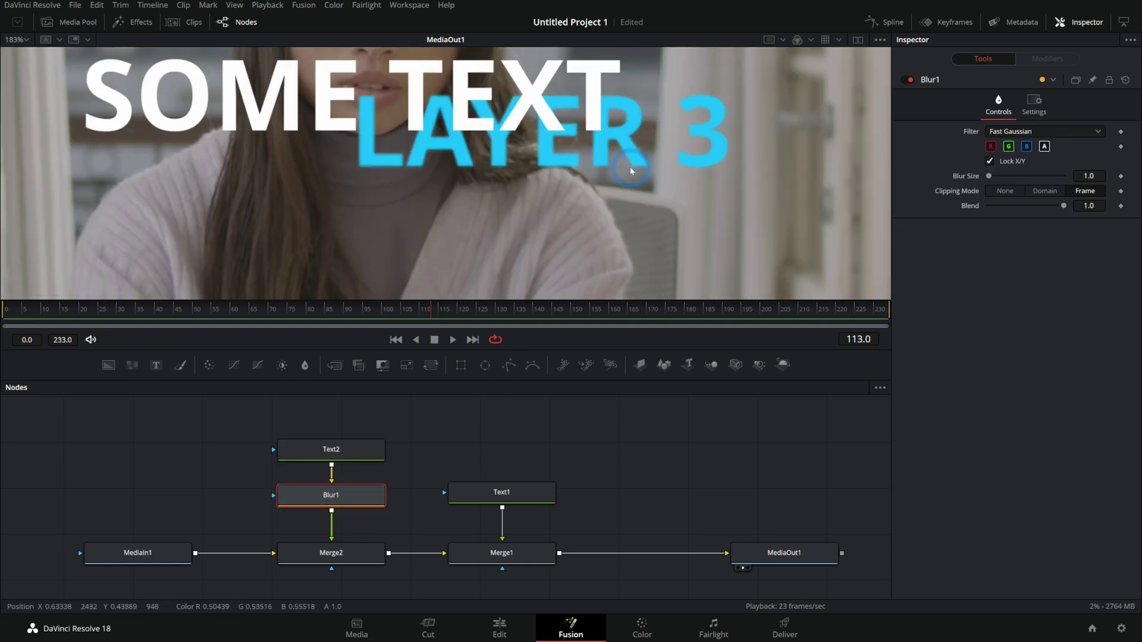
scroll(630, 170, "up", 1)
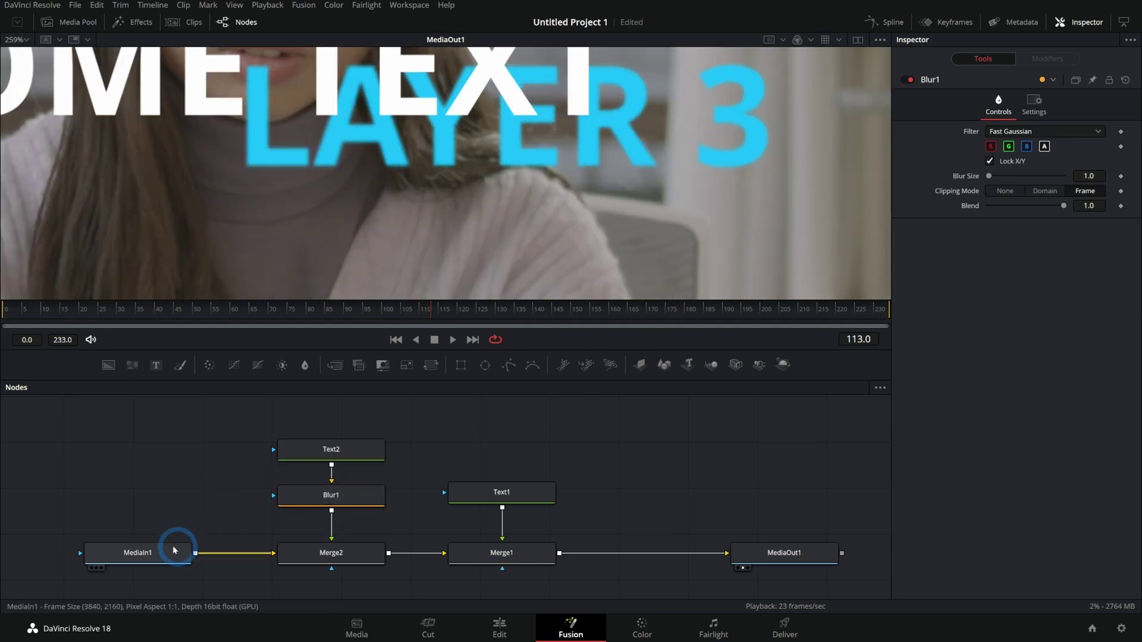
Insert a Color Corrector between MediaIn1 and Merge2 and tint the clip purple, with tint -0.3237 and strength 0.3368.
left_click_drag(154, 558, 88, 558)
left_click_drag(178, 512, 389, 511)
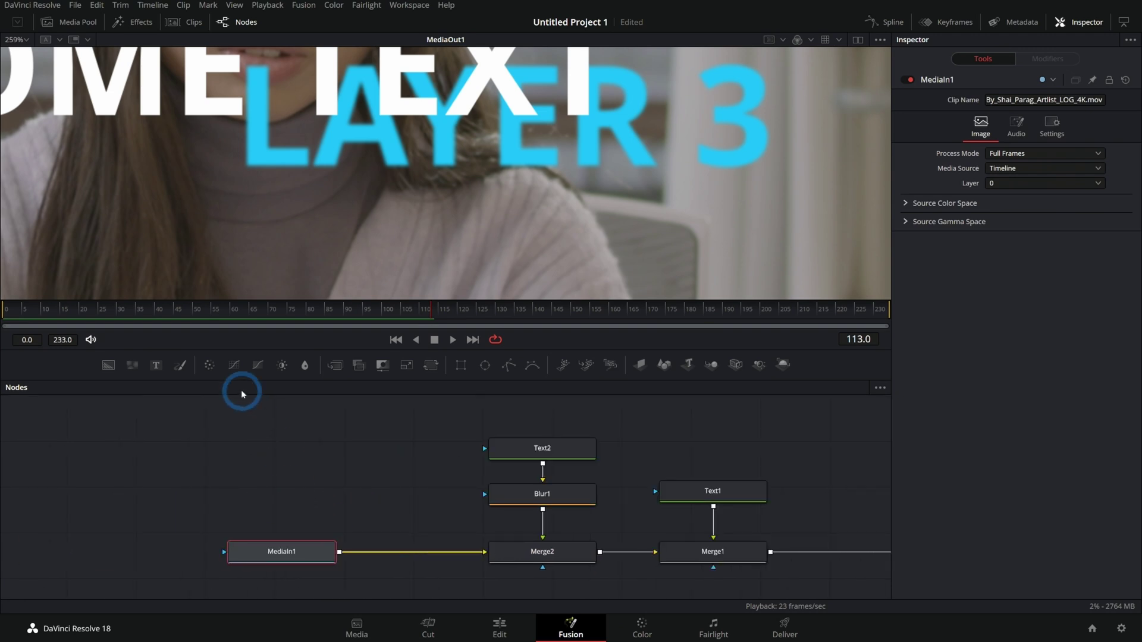
left_click(210, 365)
left_click_drag(459, 553, 428, 553)
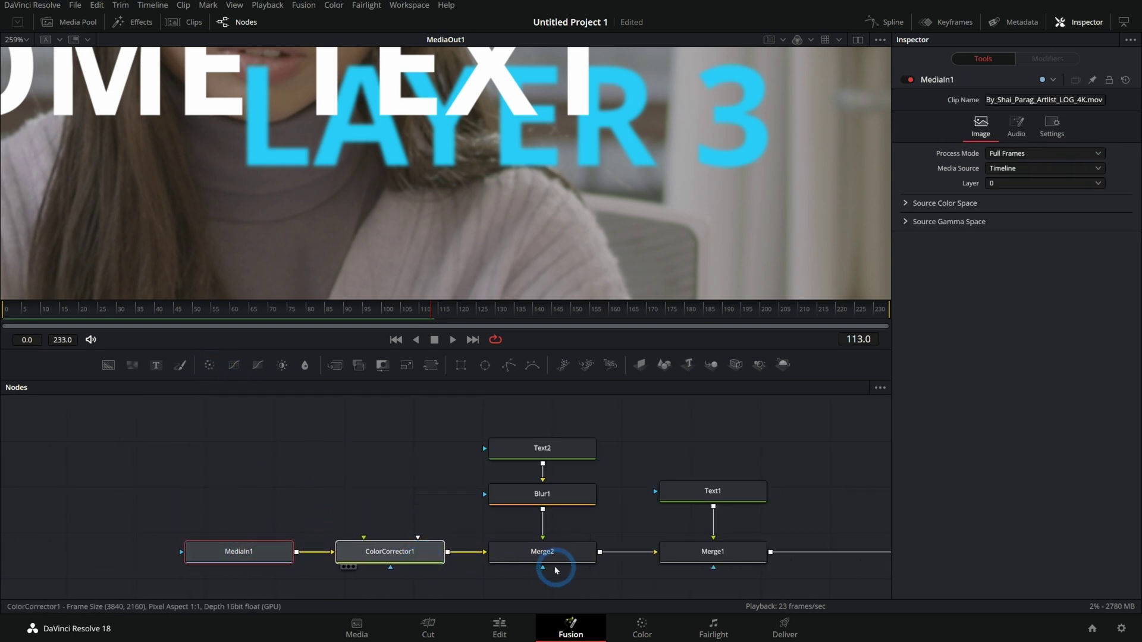
left_click(381, 554)
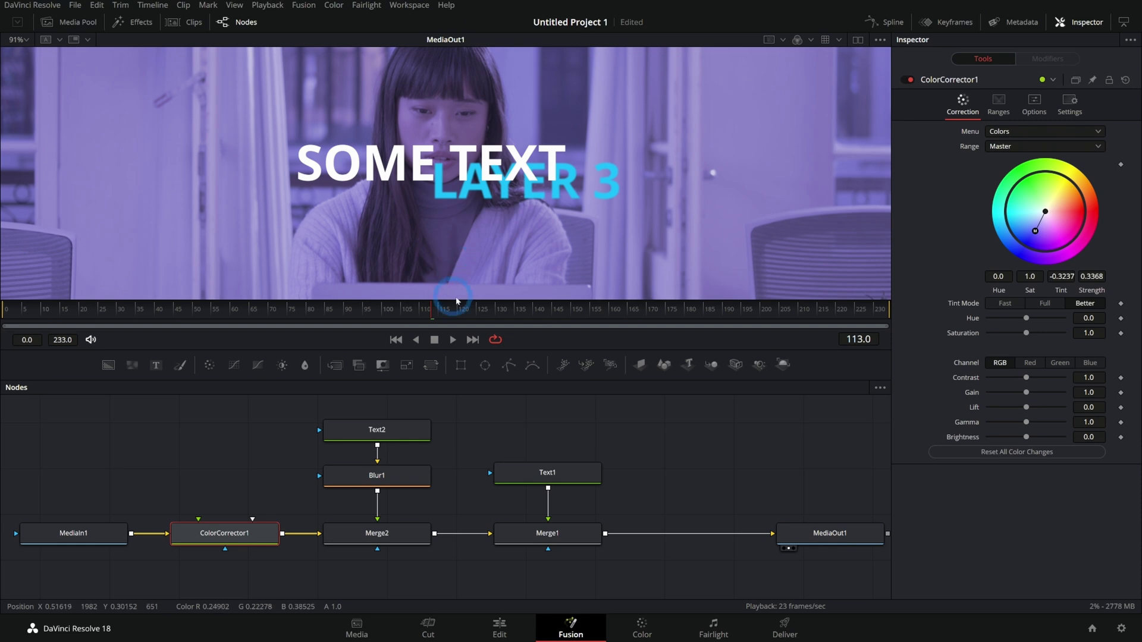
Place the Color Corrector between Merge1 and MediaOut1 and tint the whole composite magenta, with tint -0.0899 and strength 0.8841.
scroll(624, 467, "right", 3)
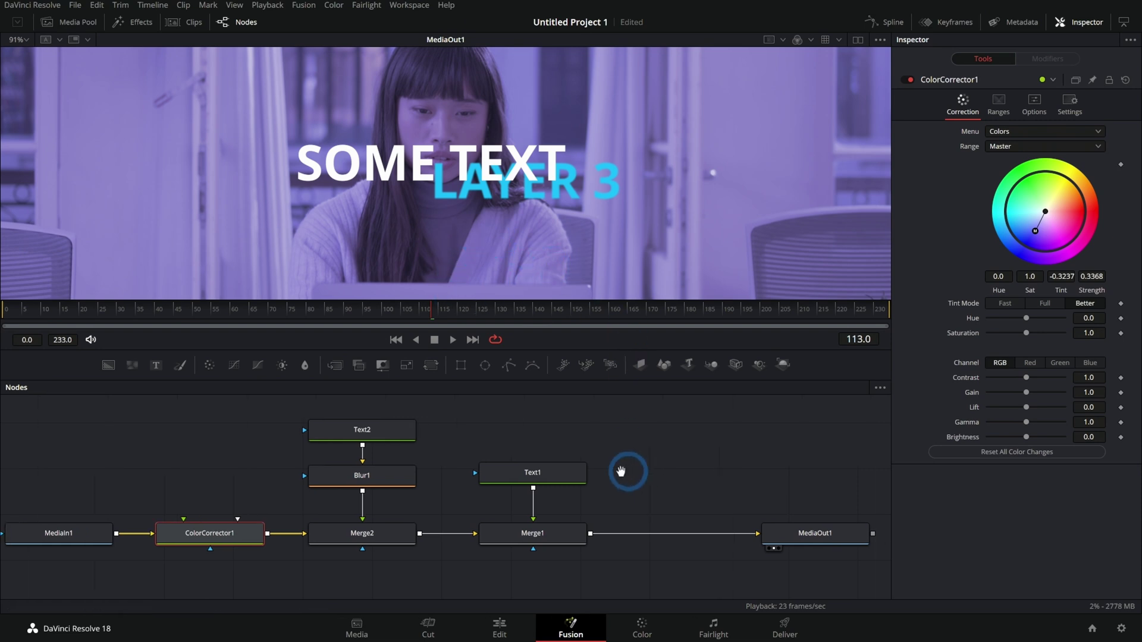
left_click(769, 531)
scroll(657, 500, "down", 3)
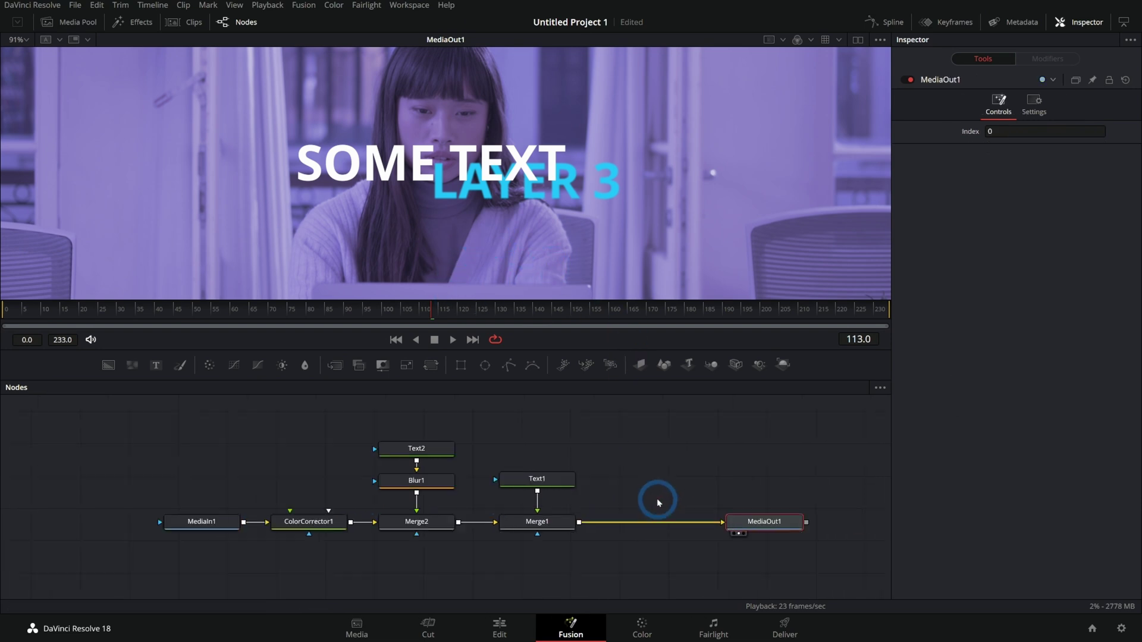
left_click_drag(209, 535, 547, 532)
left_click_drag(494, 422, 436, 548)
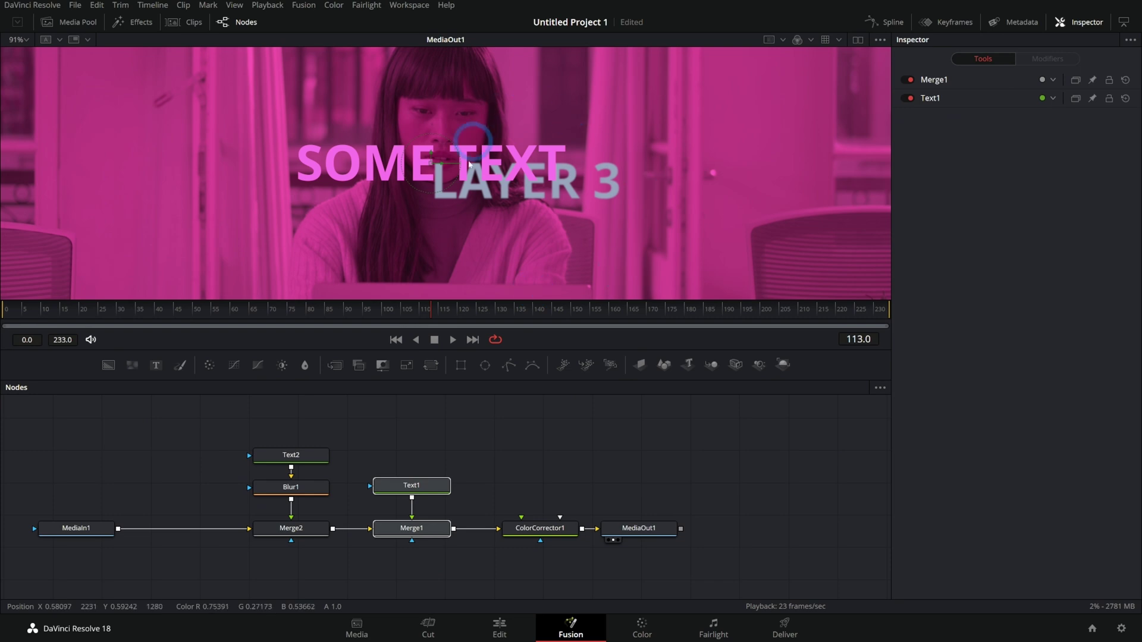
Space out the node flow by raising Text1, Text2 and Blur1 above their merges and shifting MediaOut1 and ColorCorrector1 slightly right.
left_click_drag(638, 528, 674, 528)
left_click(540, 528)
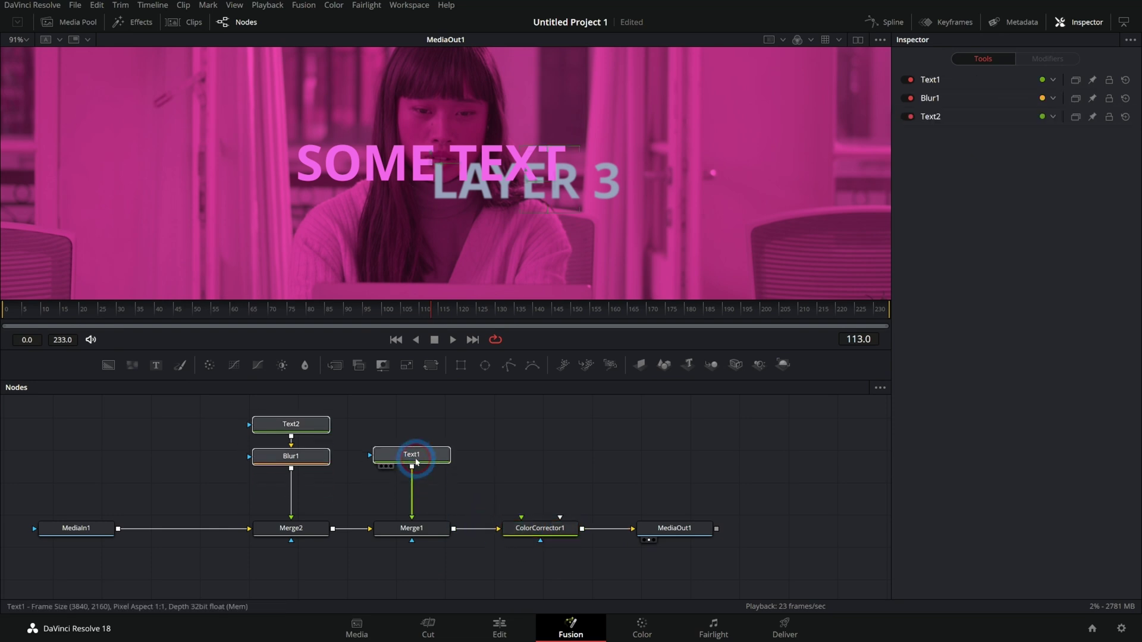
left_click(416, 462)
left_click(543, 468)
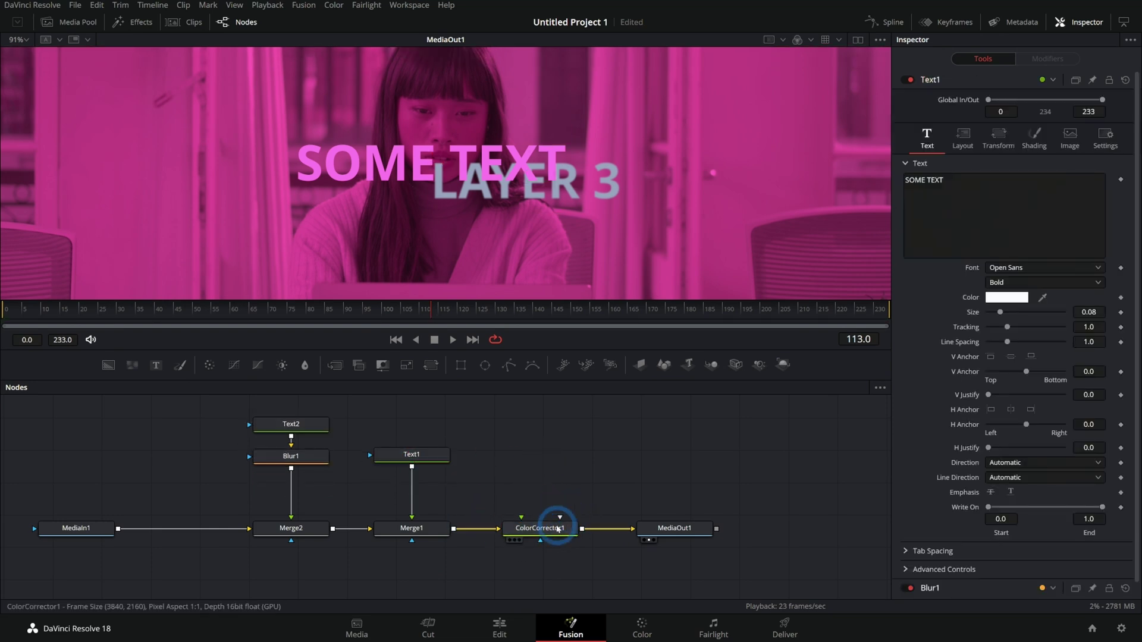
left_click_drag(558, 529, 577, 542)
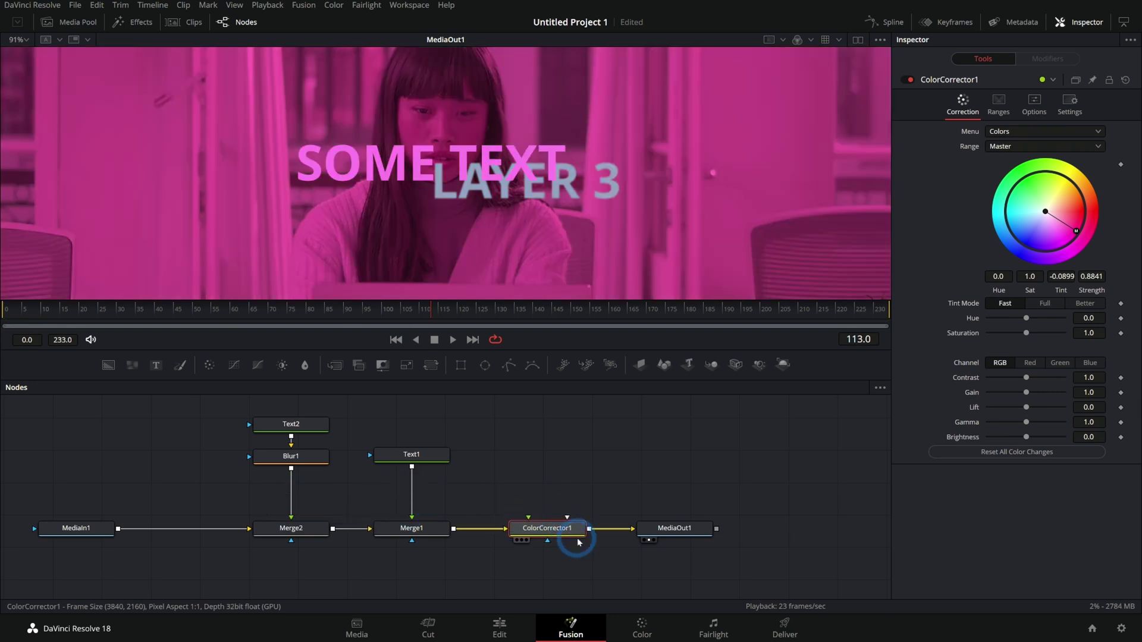
left_click(515, 491)
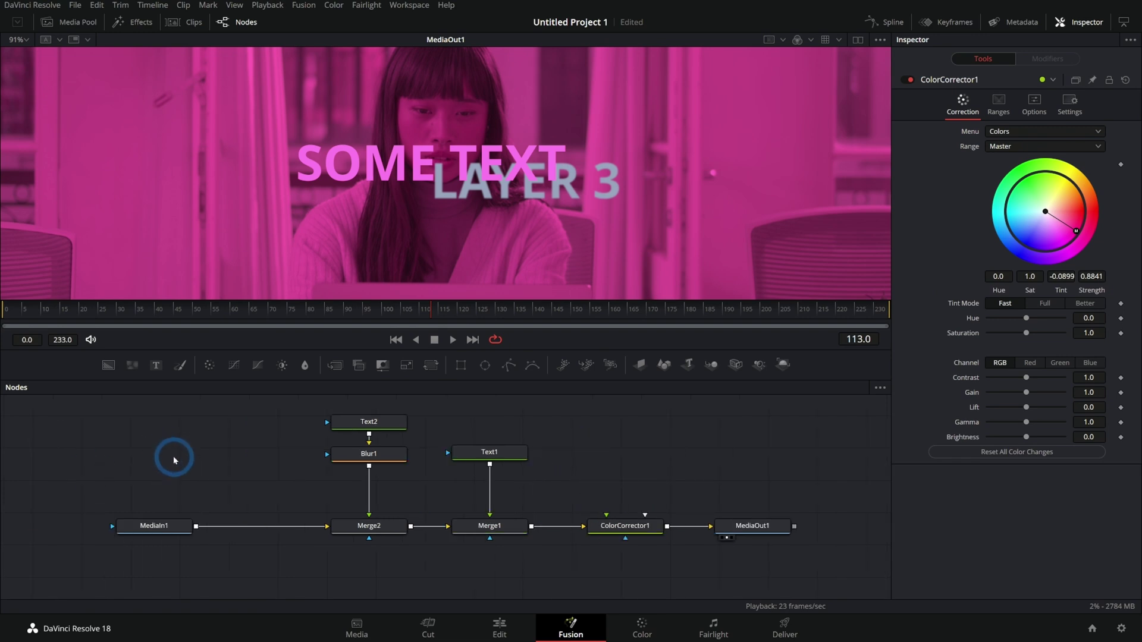
Bring MediaIn1 closer to Merge2 and trace the flow by selecting each node group in order through MediaOut1.
left_click_drag(156, 526, 204, 526)
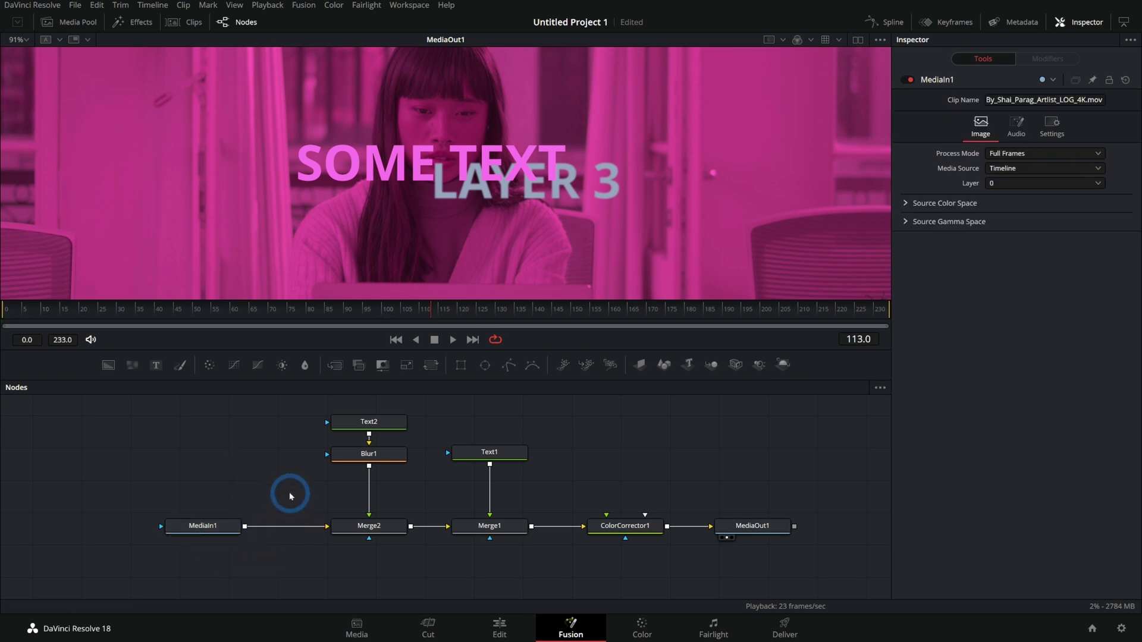
left_click_drag(204, 470, 234, 580)
left_click_drag(290, 404, 406, 598)
left_click_drag(415, 414, 542, 603)
left_click_drag(551, 484, 652, 589)
left_click(694, 547)
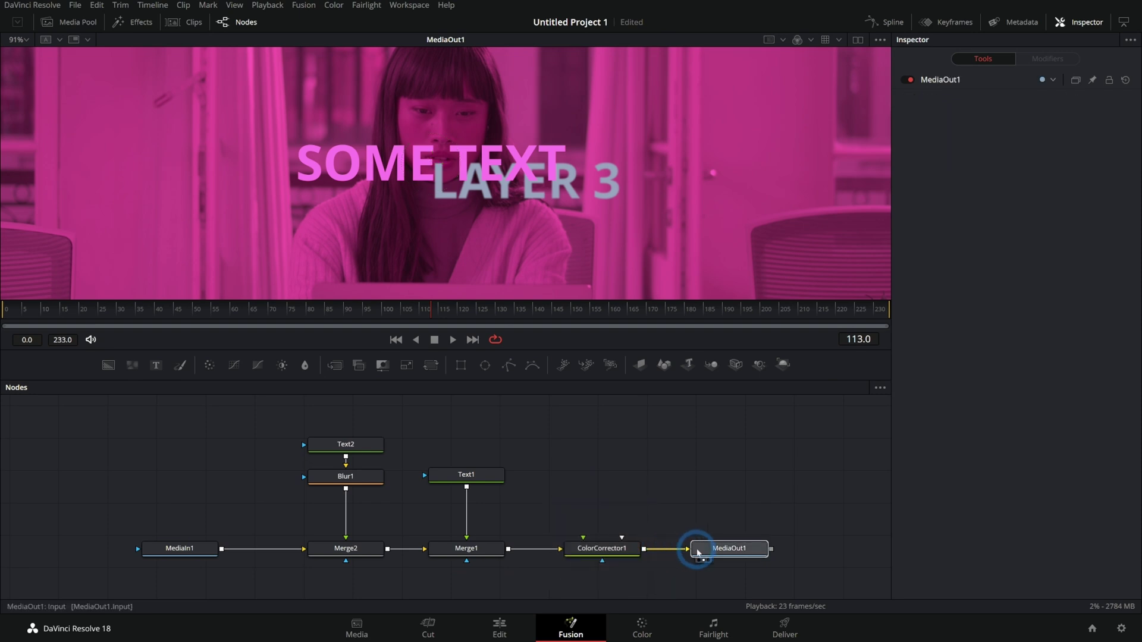